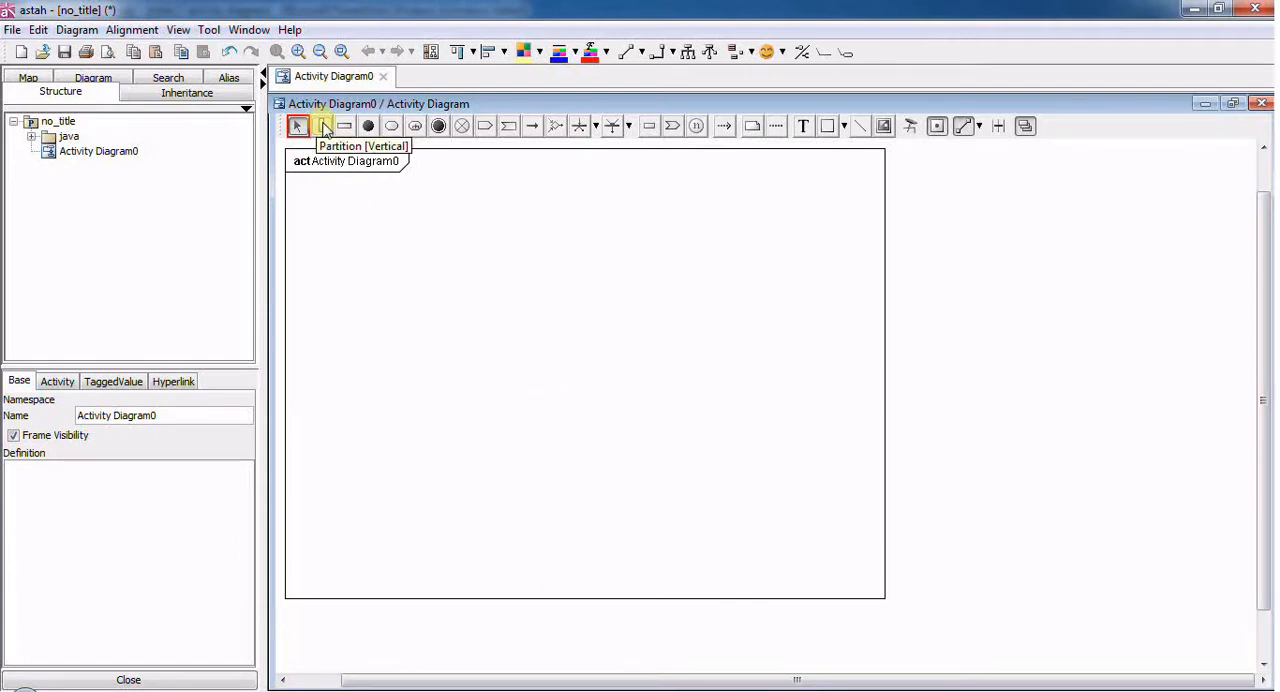
- Add a vertical partition to the activity diagram and name it "asisten konsultan"
click(323, 127)
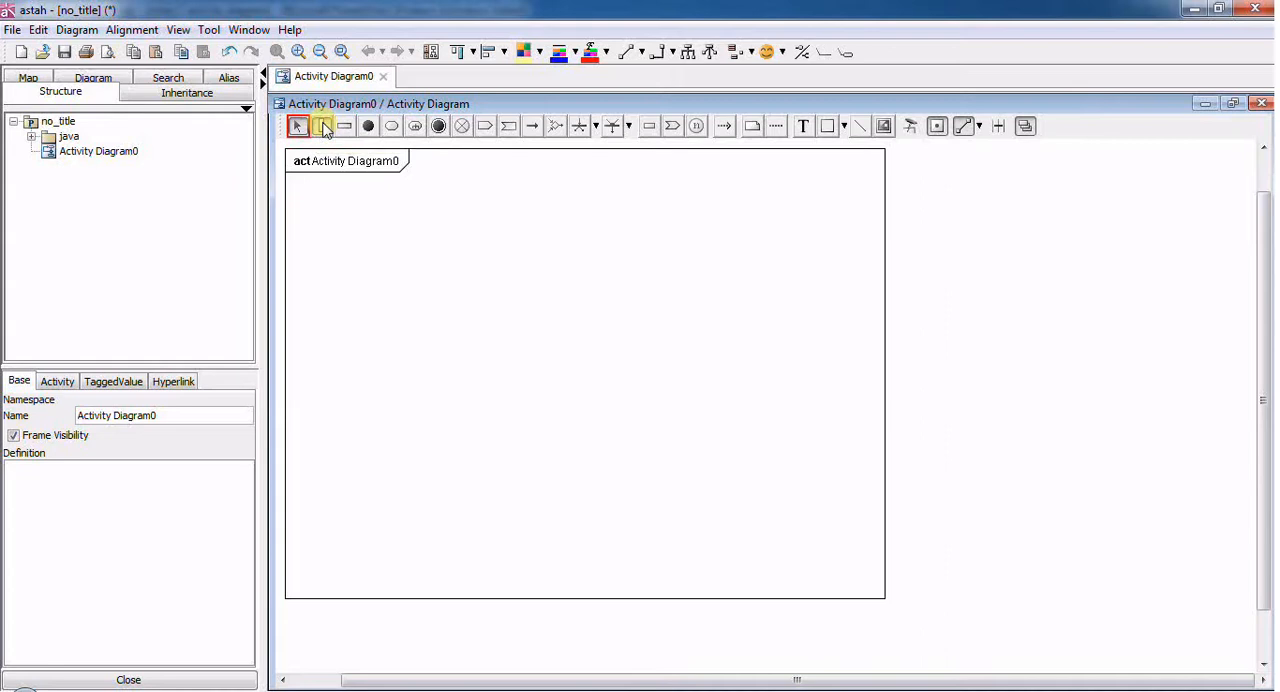
click(332, 291)
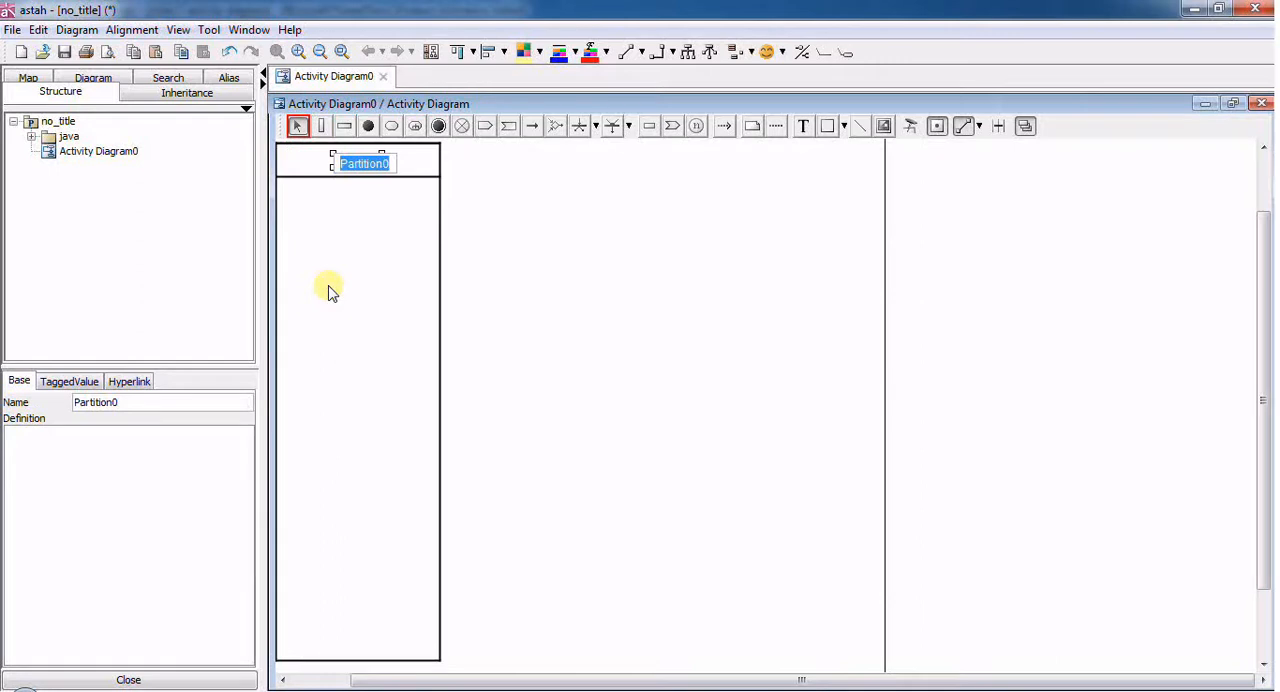
text(asisten konsu)
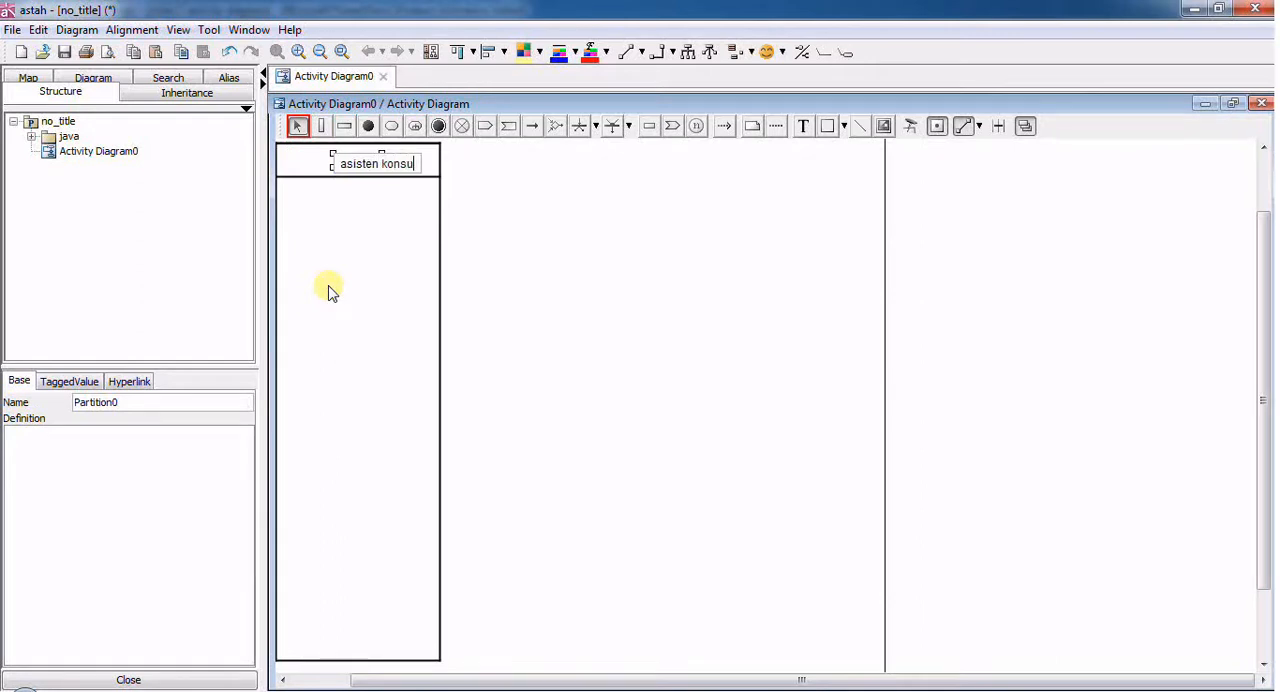
text(ltan)
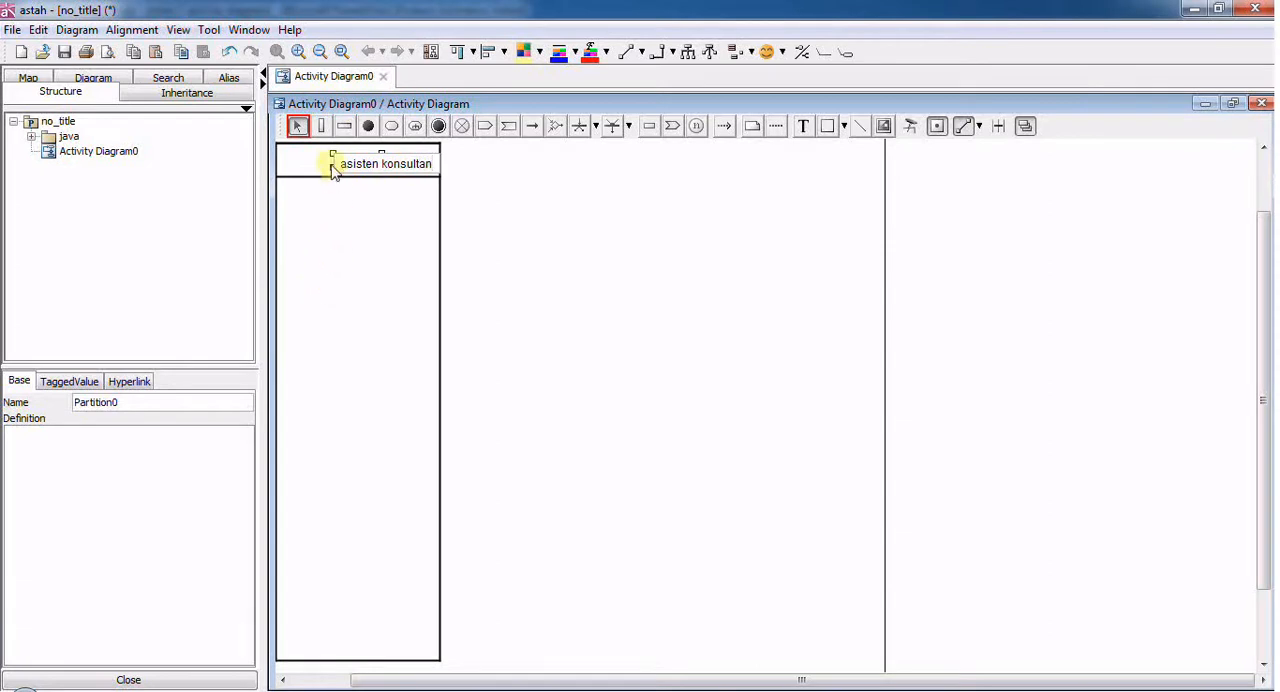
- Add a second vertical partition beside "asisten konsultan" and name it "konsultan"
click(320, 125)
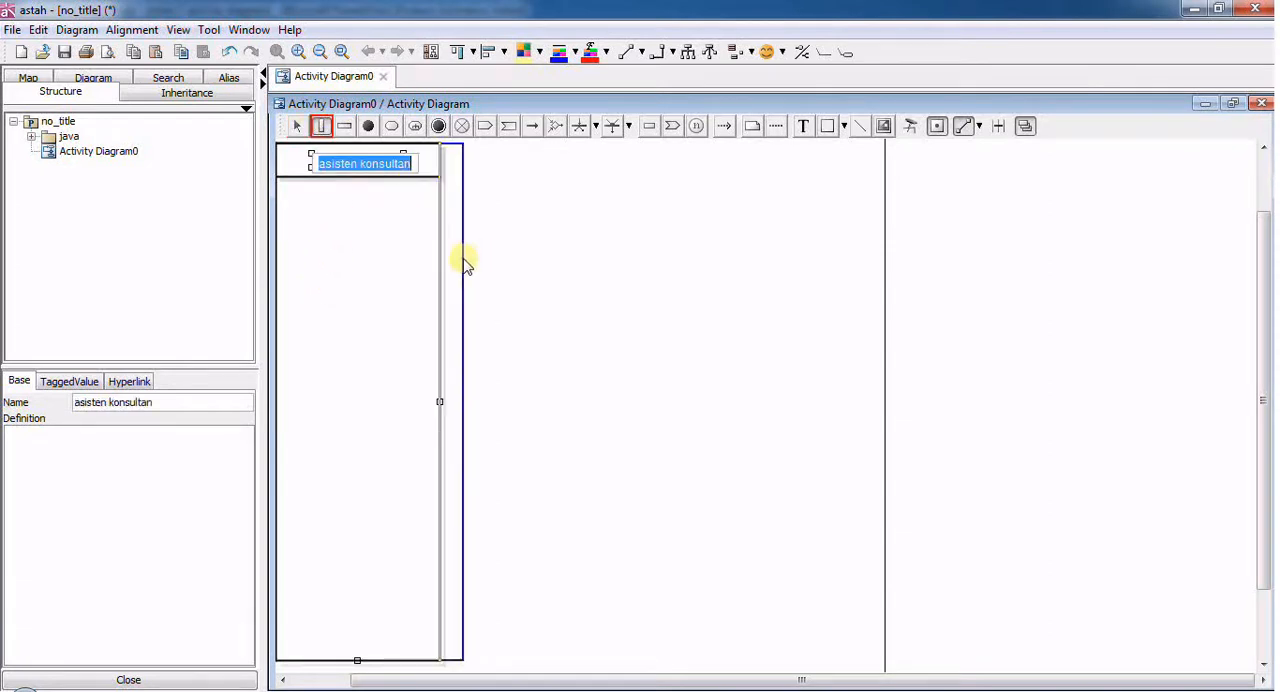
click(463, 258)
text(konsultan)
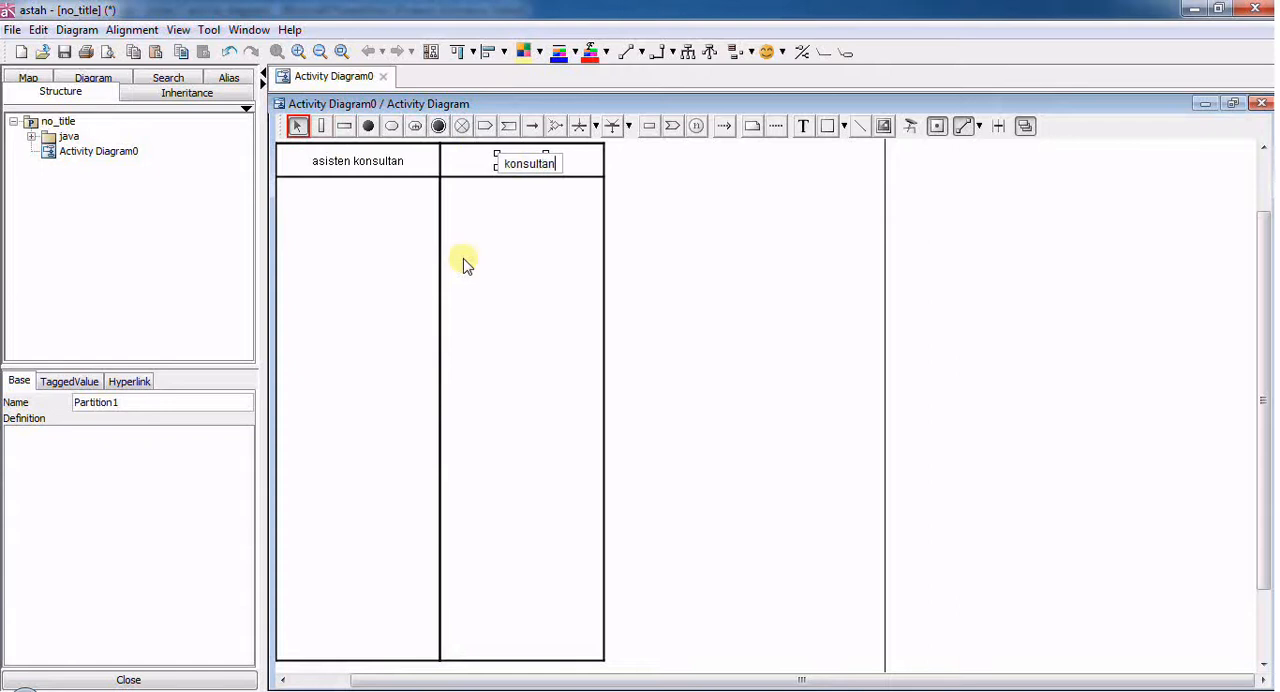
key(Return)
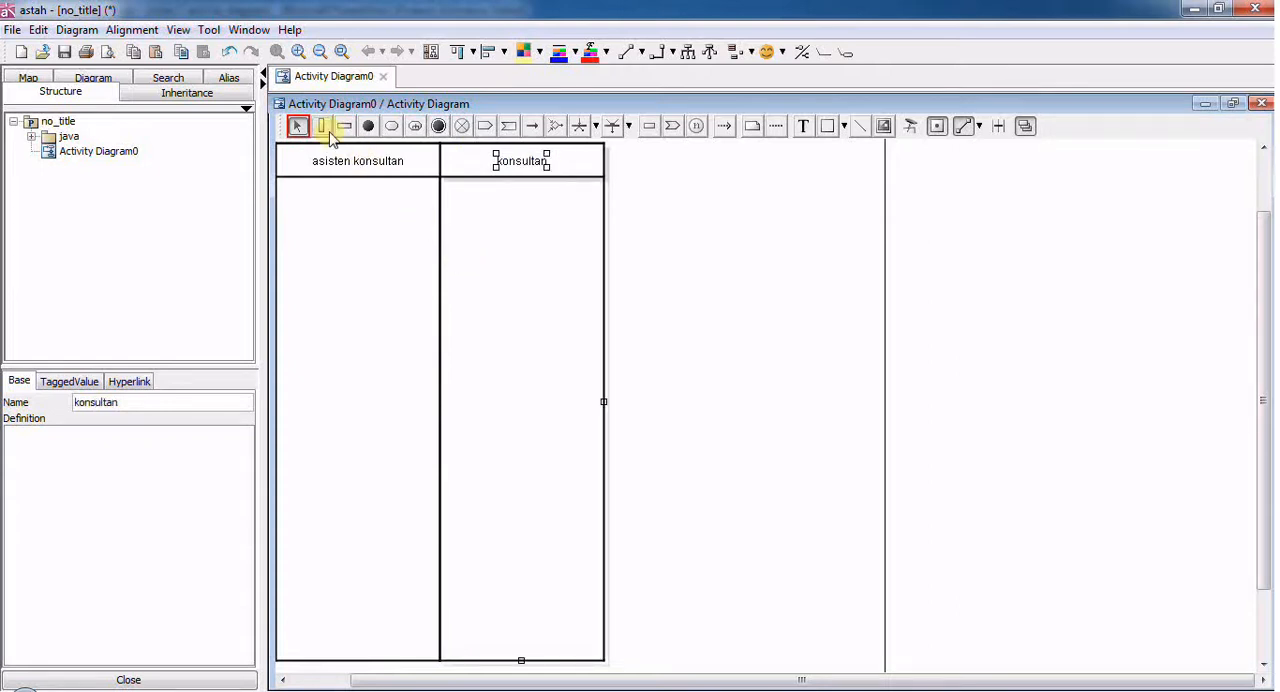
- Add a third vertical partition after "konsultan" and name it "teknisi"
click(322, 127)
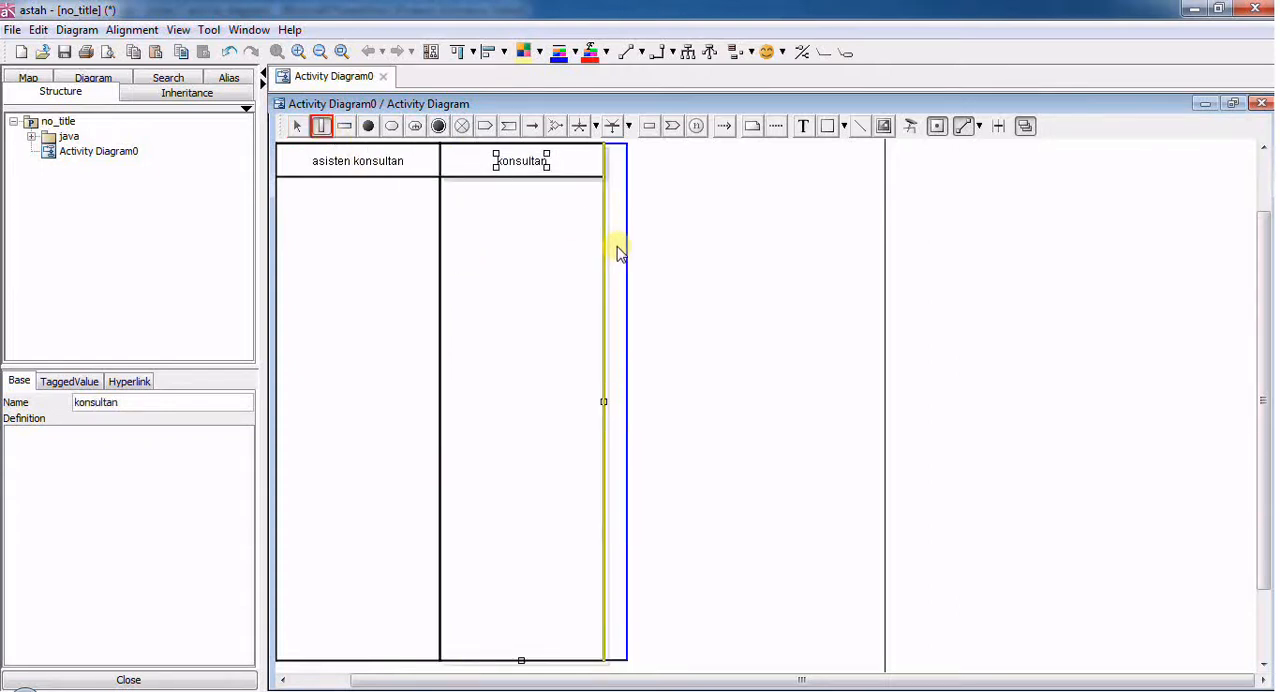
click(615, 251)
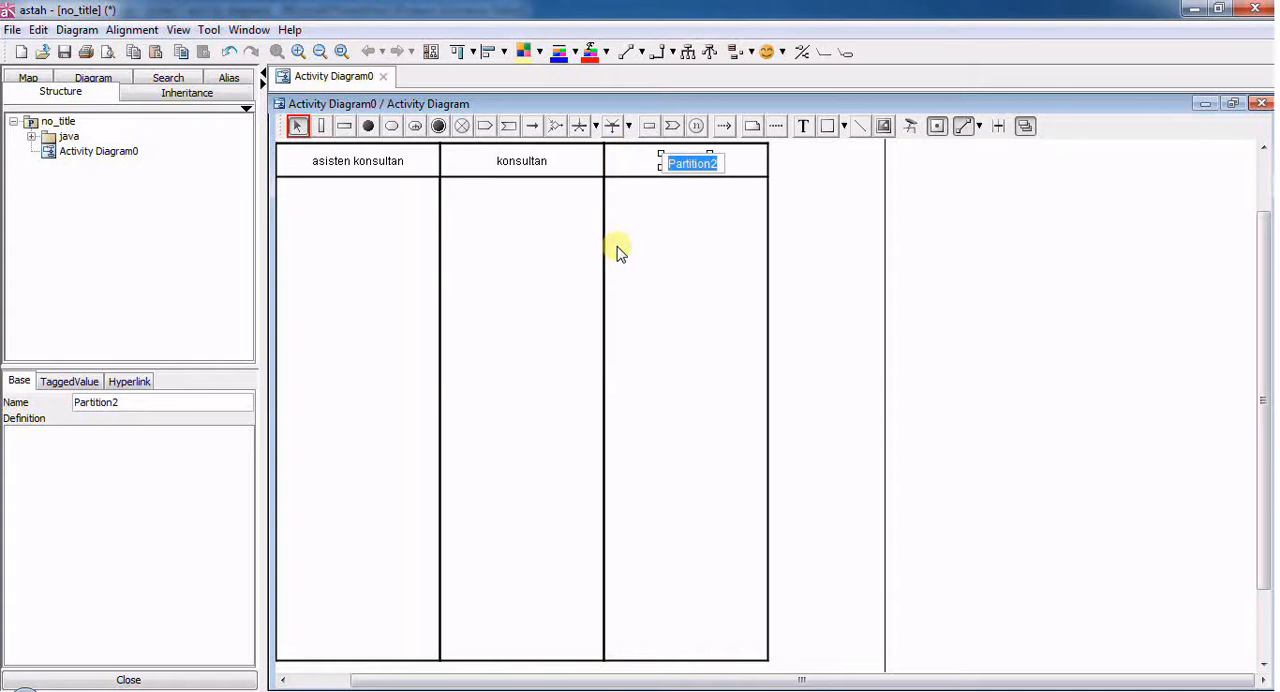
text(teknisi)
click(385, 249)
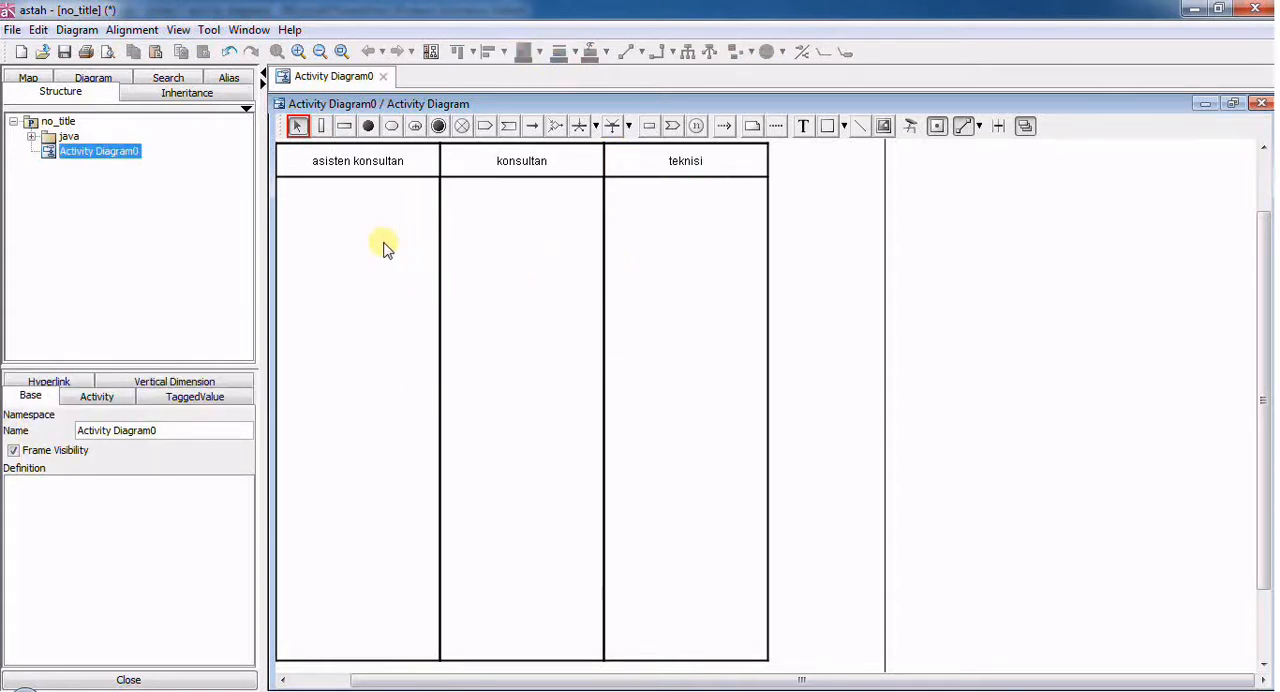
- Place an initial node near the top of the "asisten konsultan" partition, centred just below its header
click(368, 127)
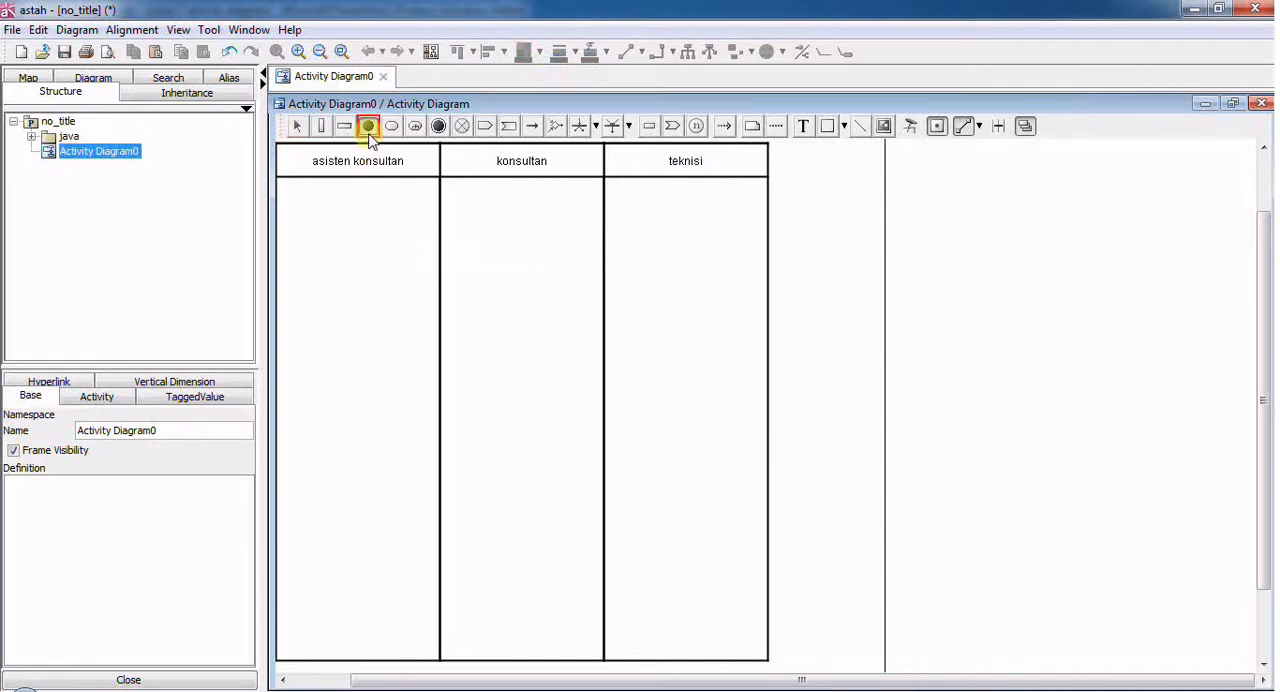
click(350, 207)
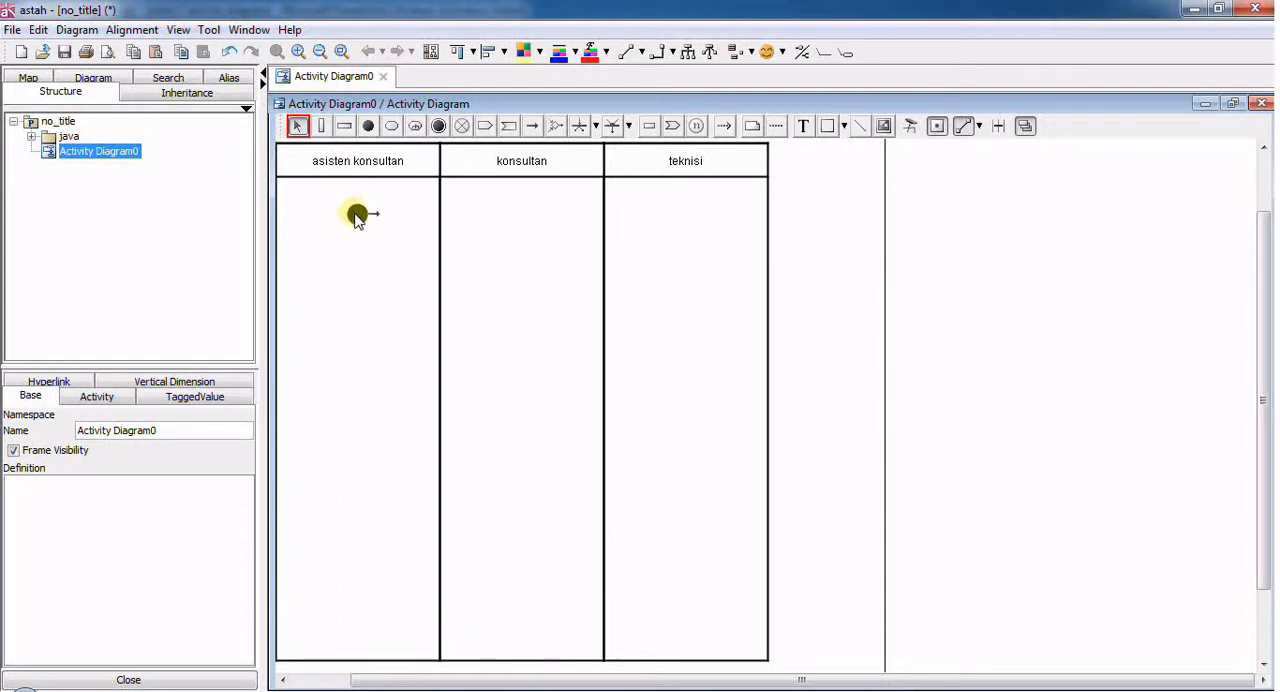
drag(356, 216, 358, 205)
- Add an action "hubungi client dan atur pertemuan" below the initial node, widening it so the text fits on three lines
click(392, 129)
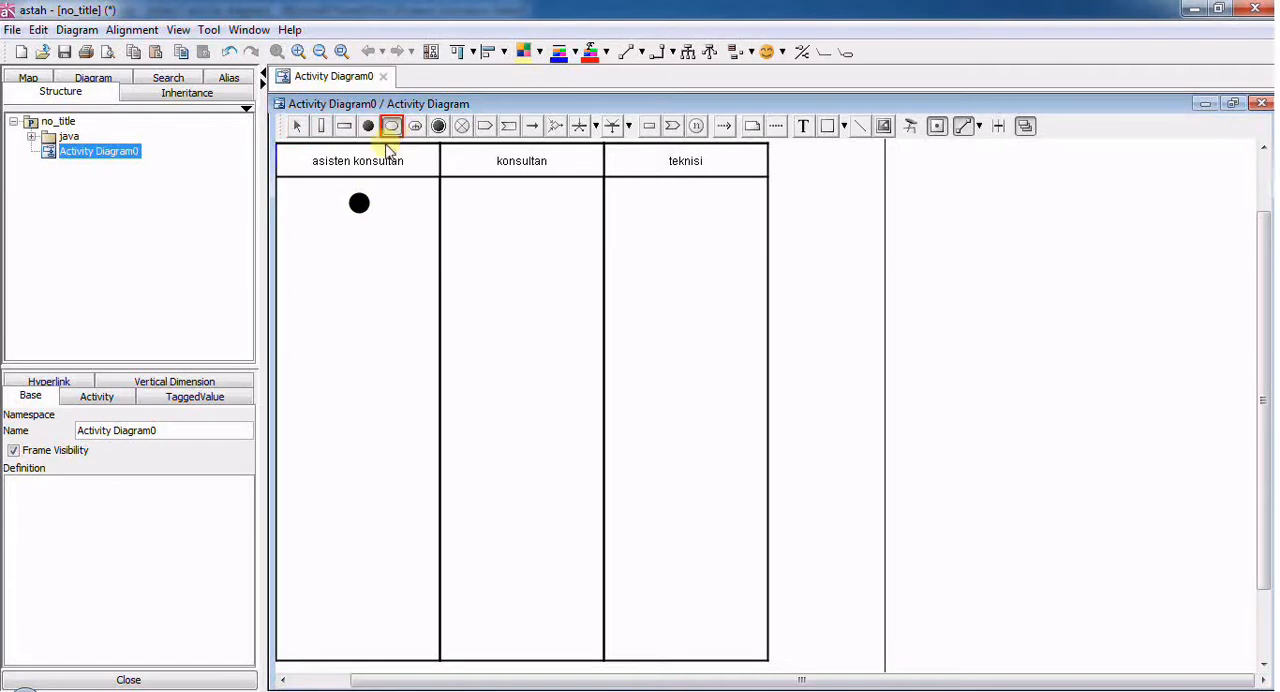
click(317, 276)
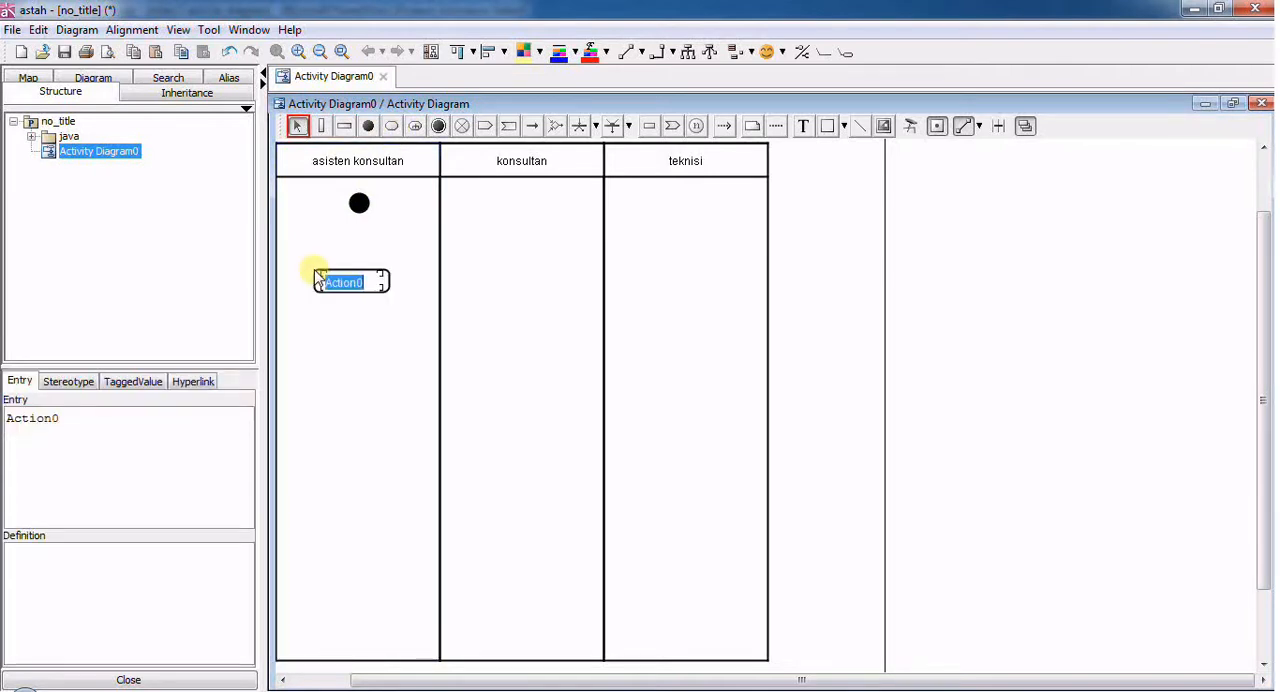
text(hubungi clien)
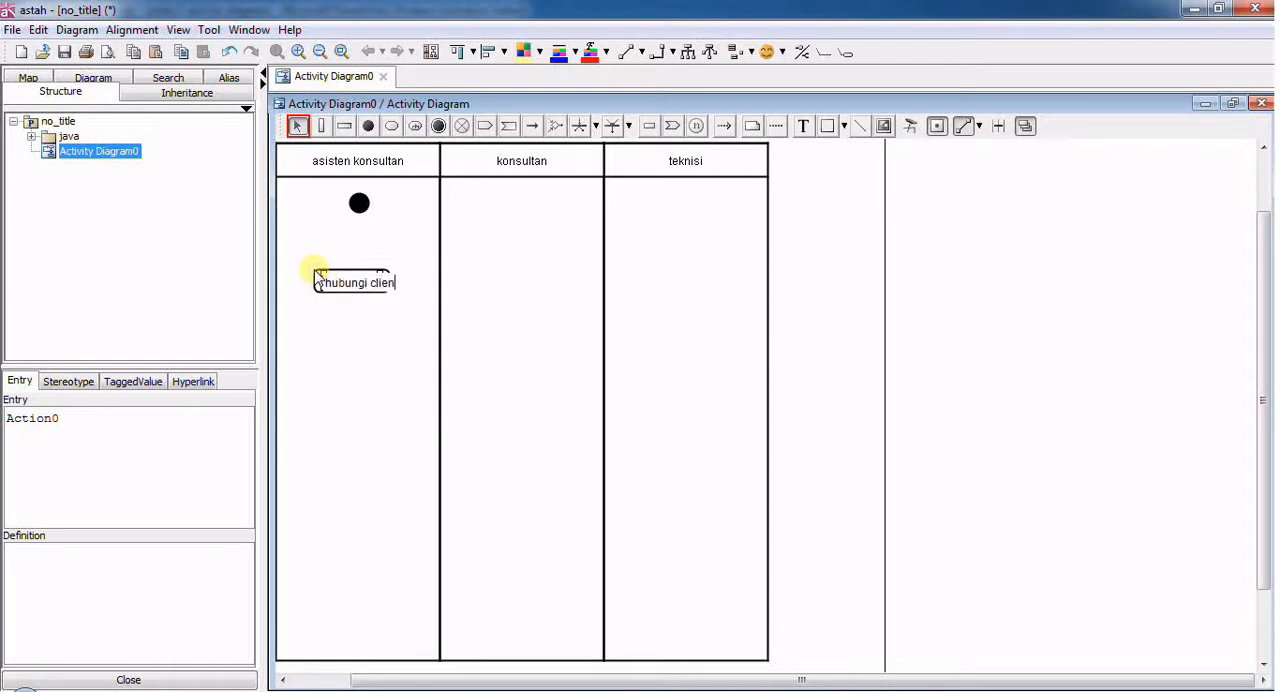
text(t dan atur pertemuan)
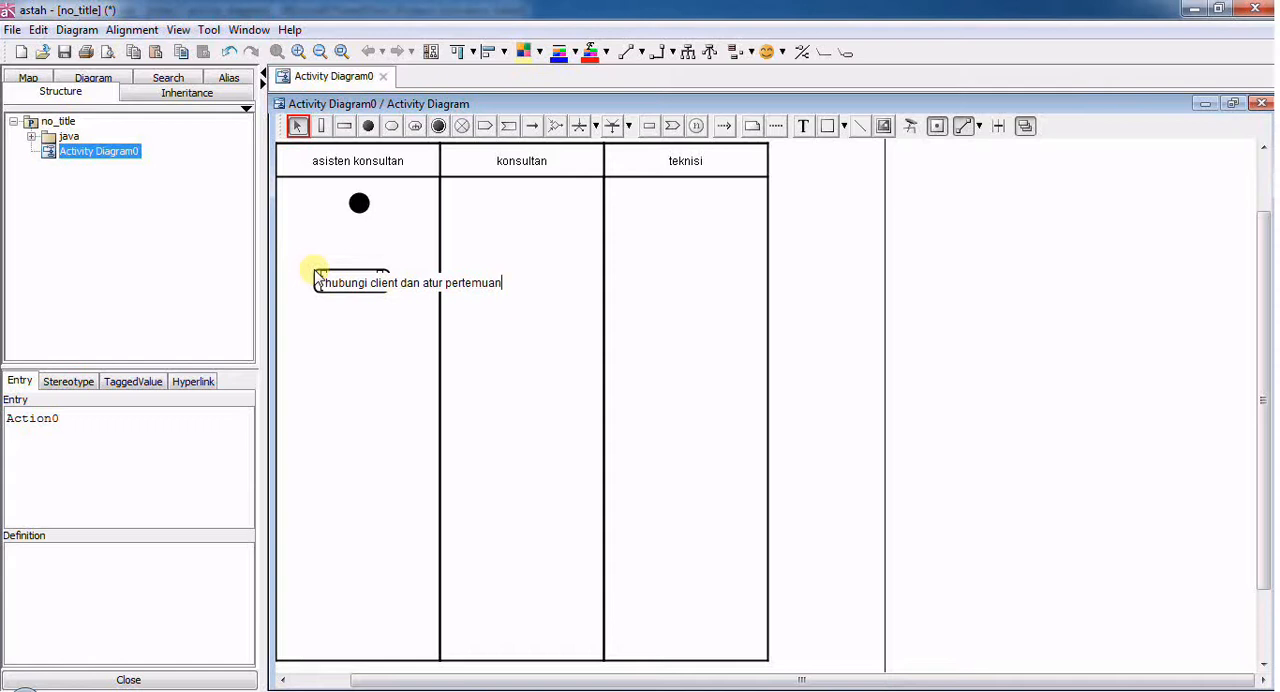
key(Return)
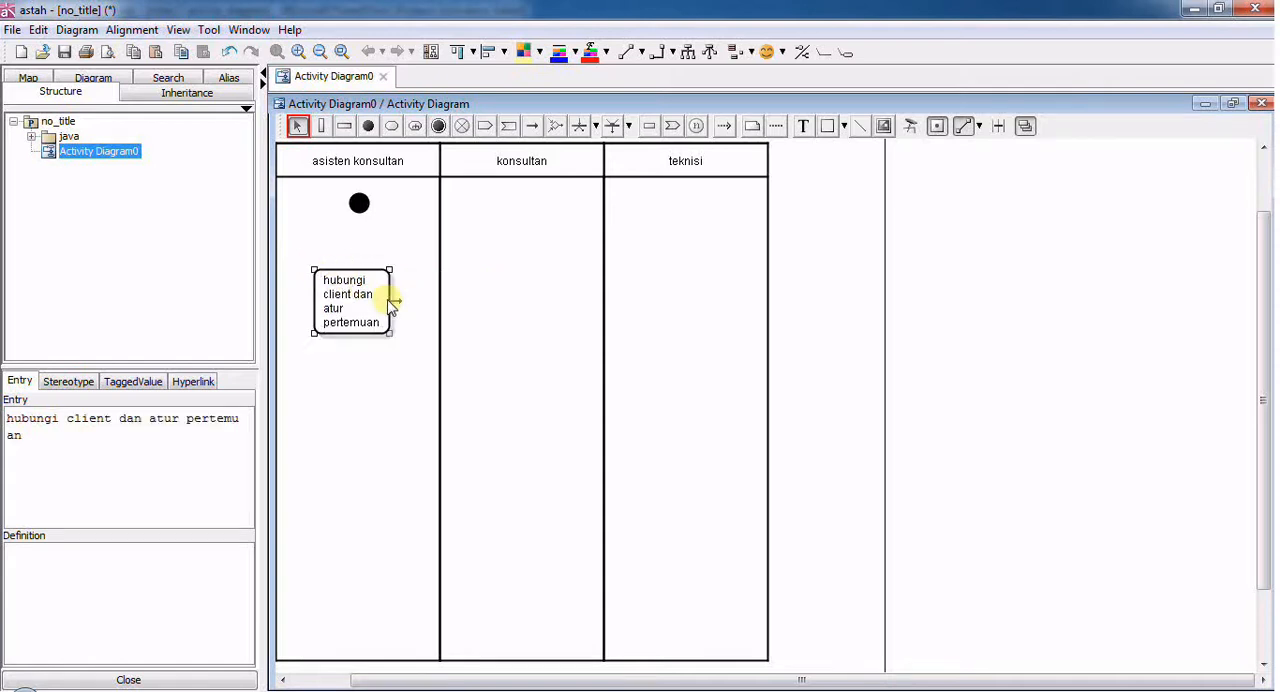
drag(389, 332, 414, 297)
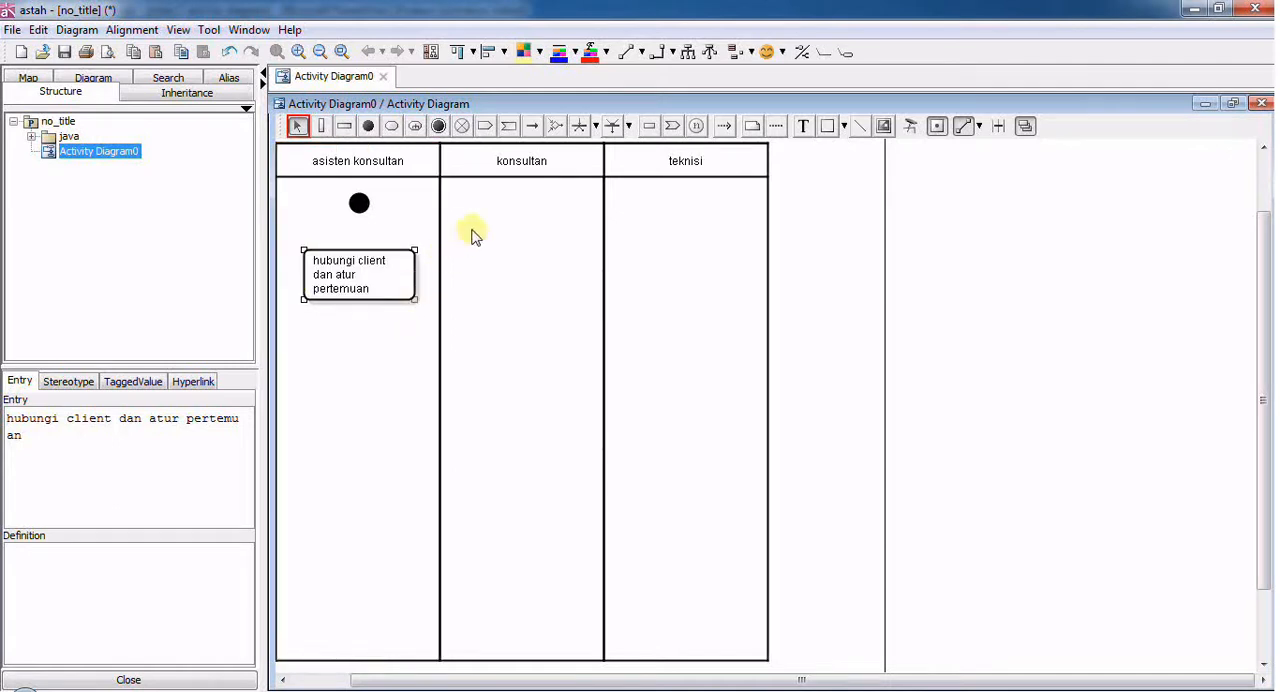
- Connect the initial node to "hubungi client dan atur pertemuan" with a control flow and move the action slightly closer to the node
click(533, 126)
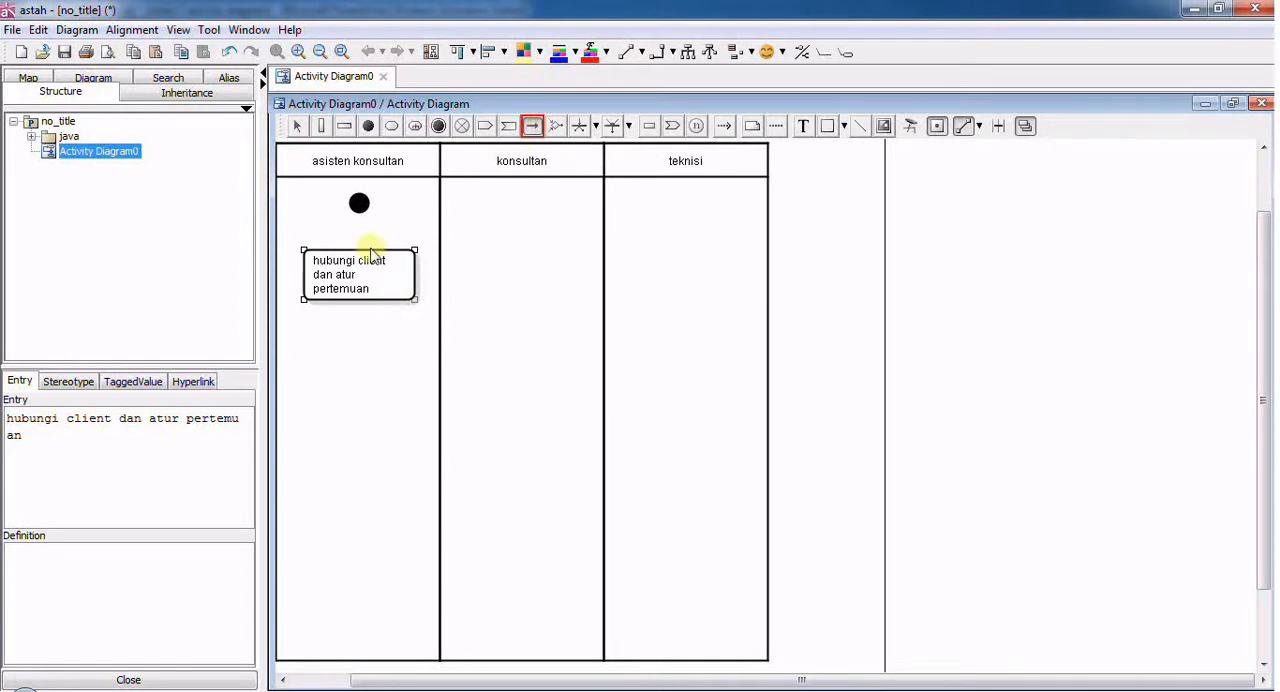
click(358, 204)
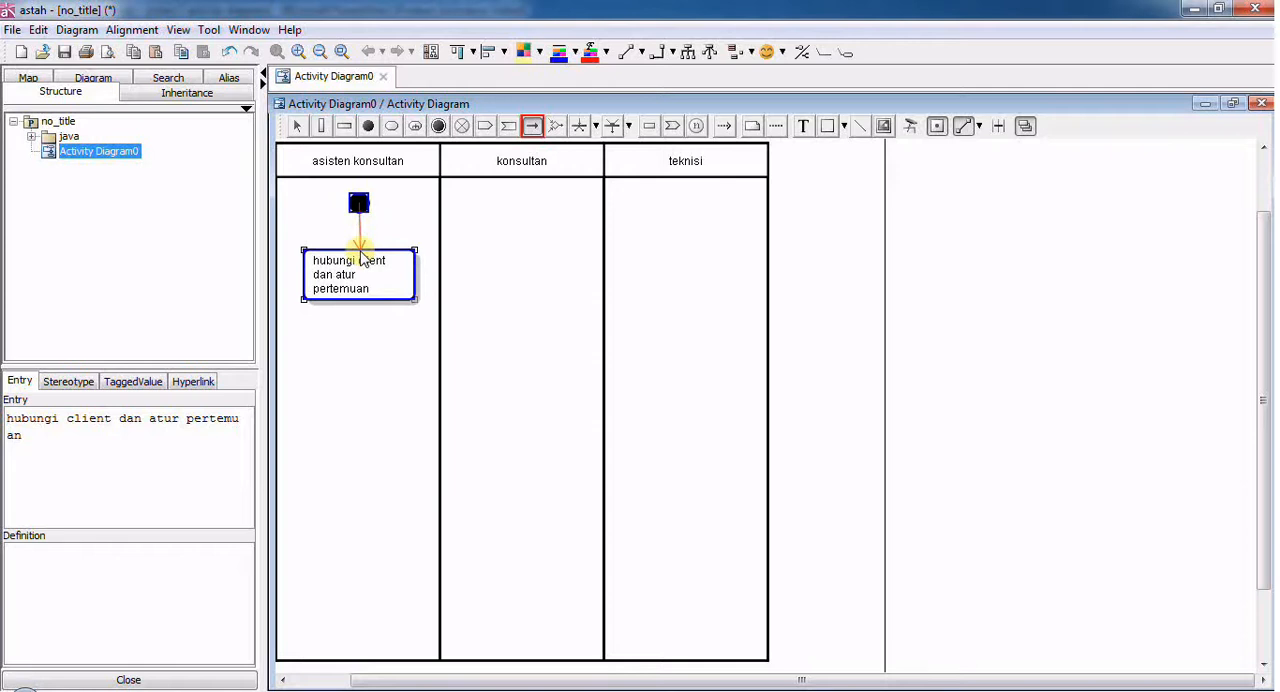
click(360, 252)
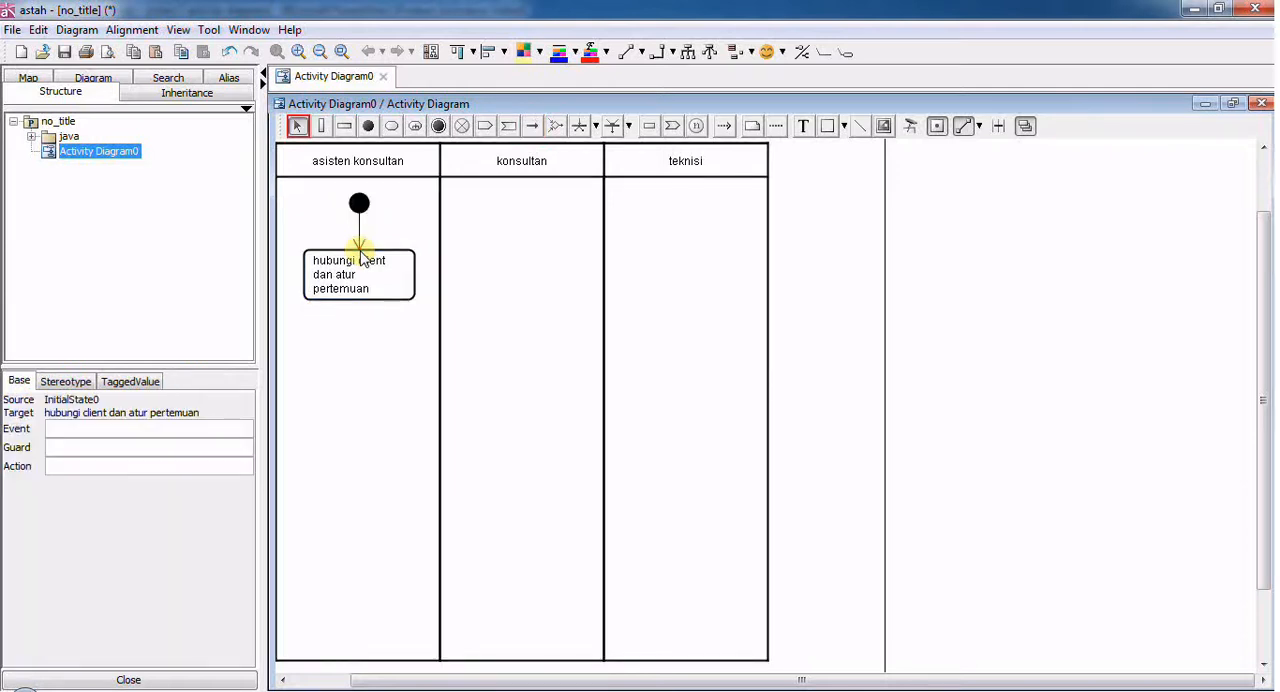
drag(367, 271, 367, 264)
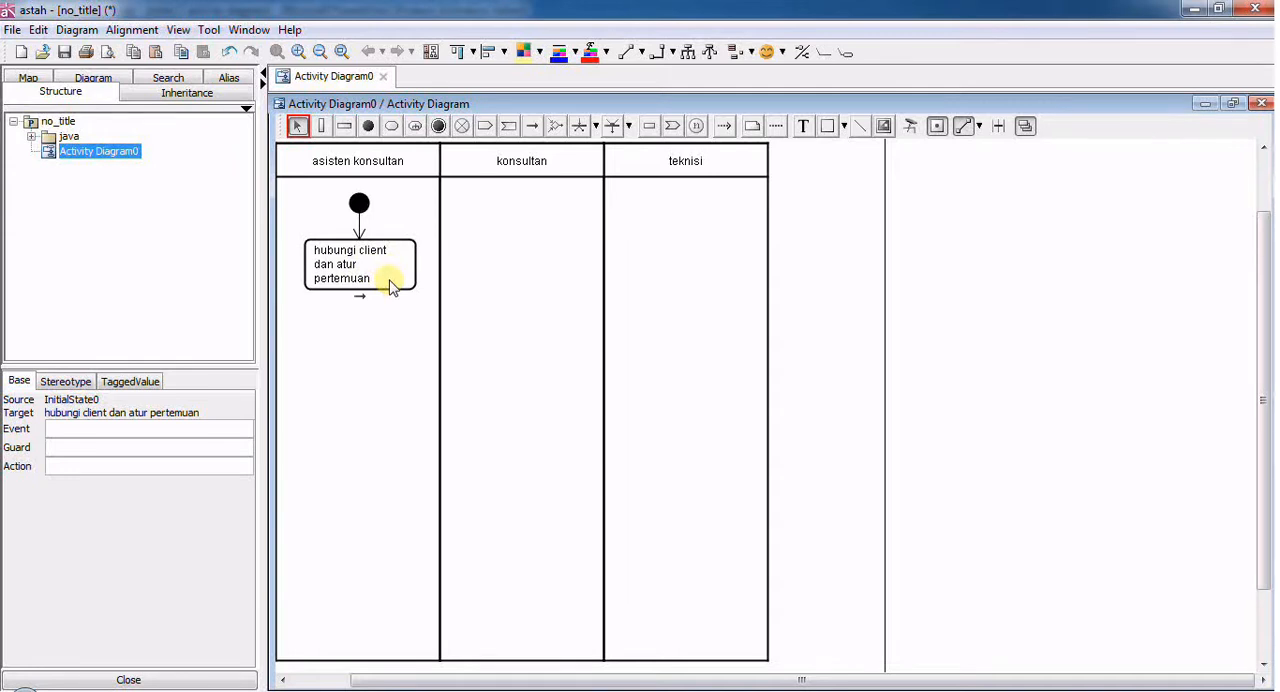
- Add an action named "mnyiapkan laptop" in the middle of the "konsultan" partition
click(394, 139)
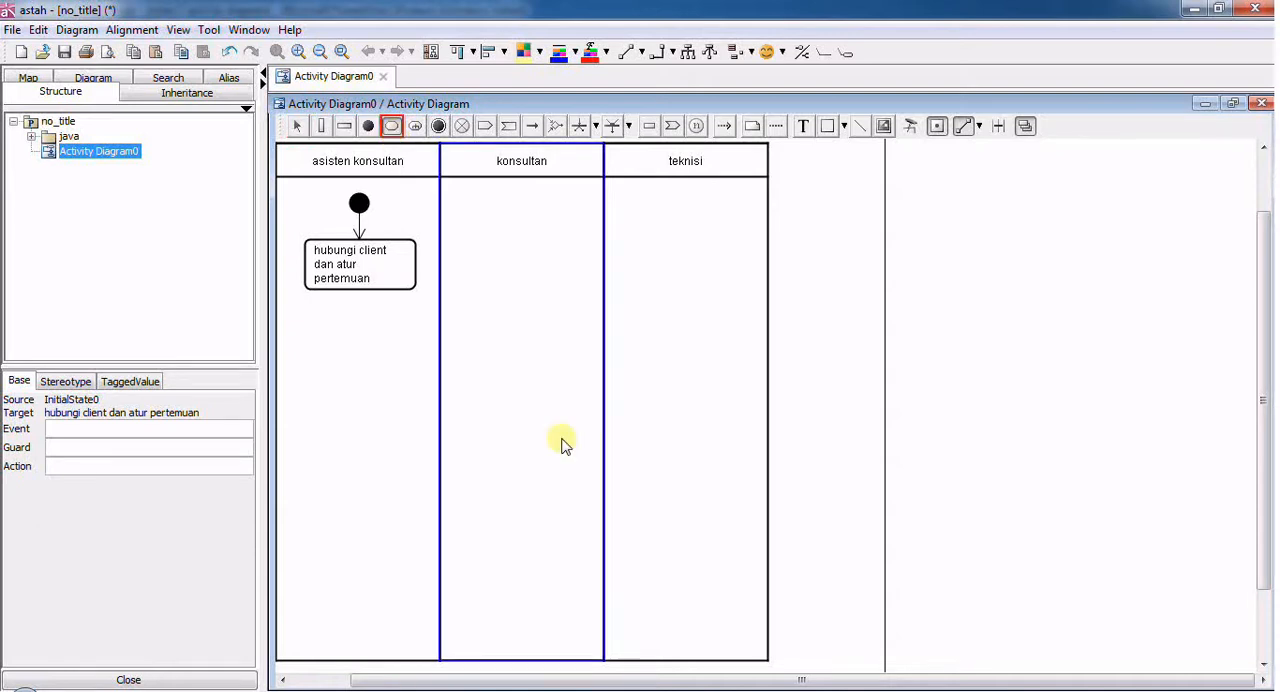
click(487, 350)
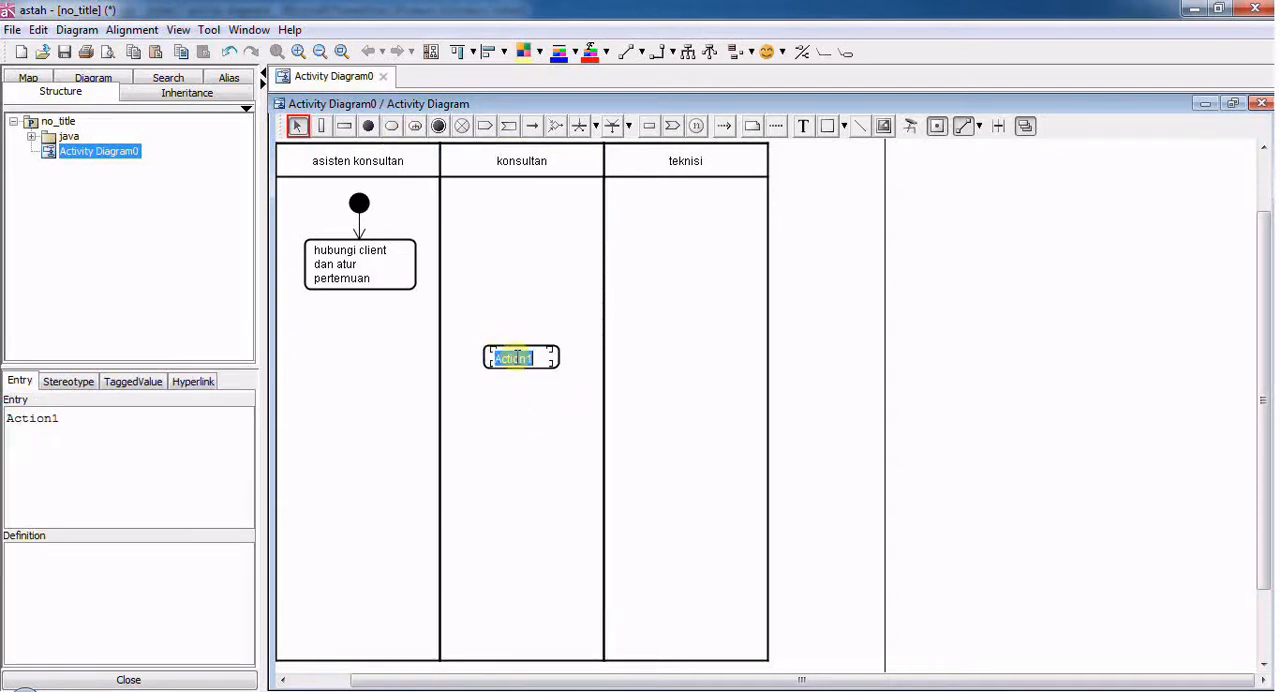
text(mnyiapkan)
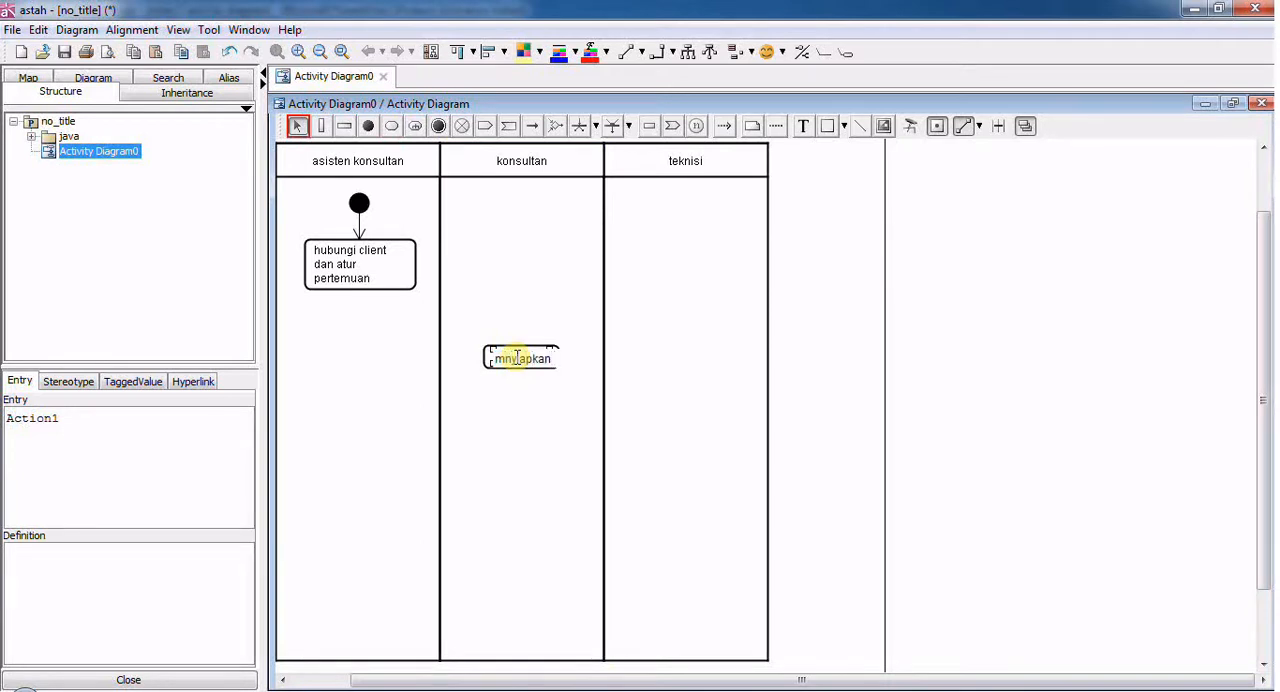
text( laptop)
key(Return)
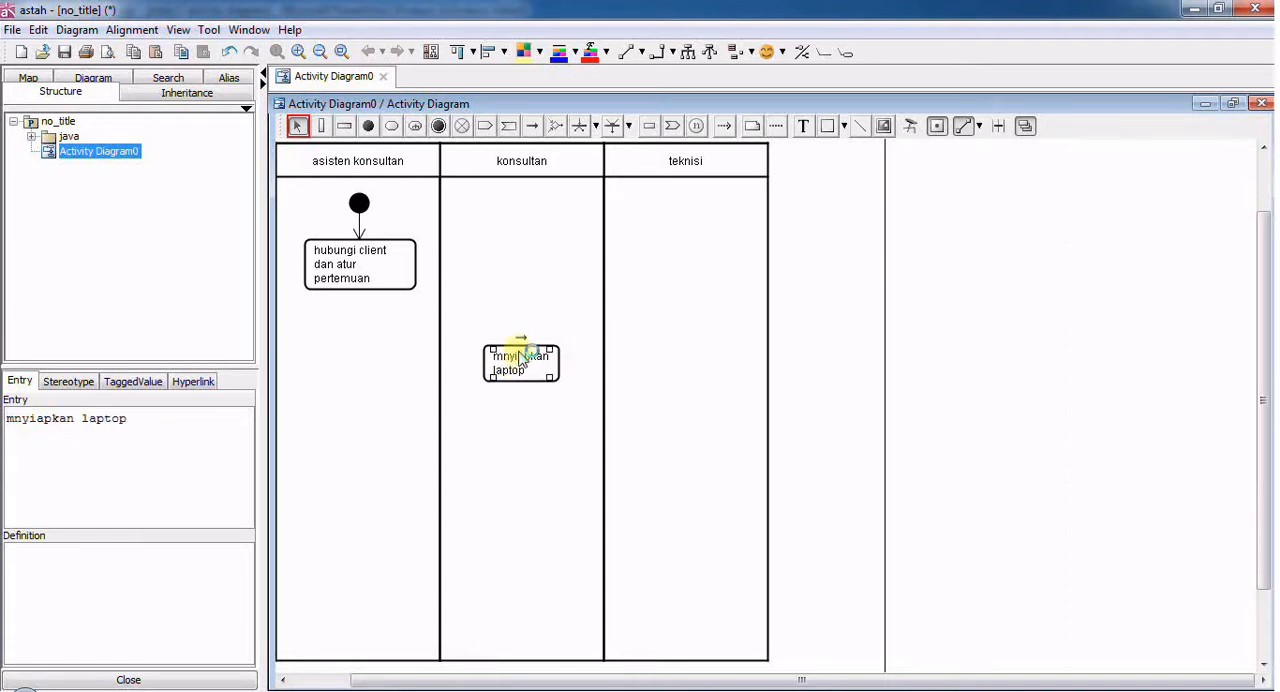
- Add an action "menyiapkan ruang pertemuan" in the "teknisi" partition and align it roughly level with the laptop action
click(392, 128)
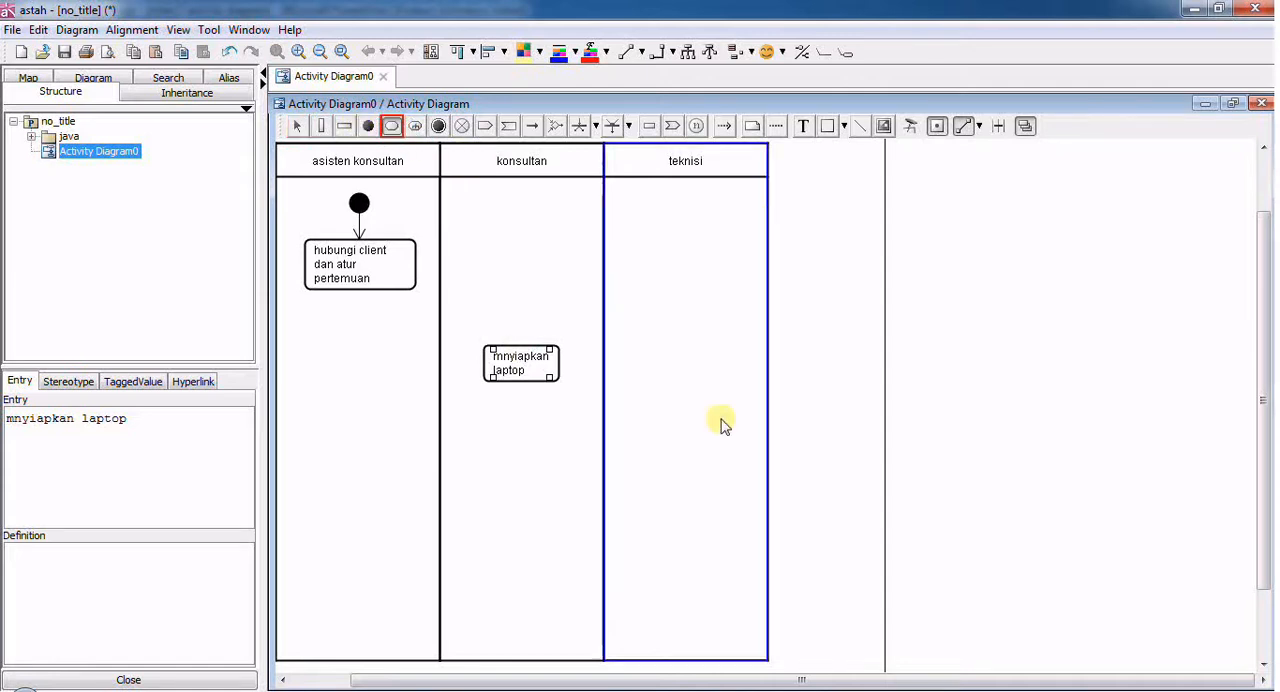
click(672, 368)
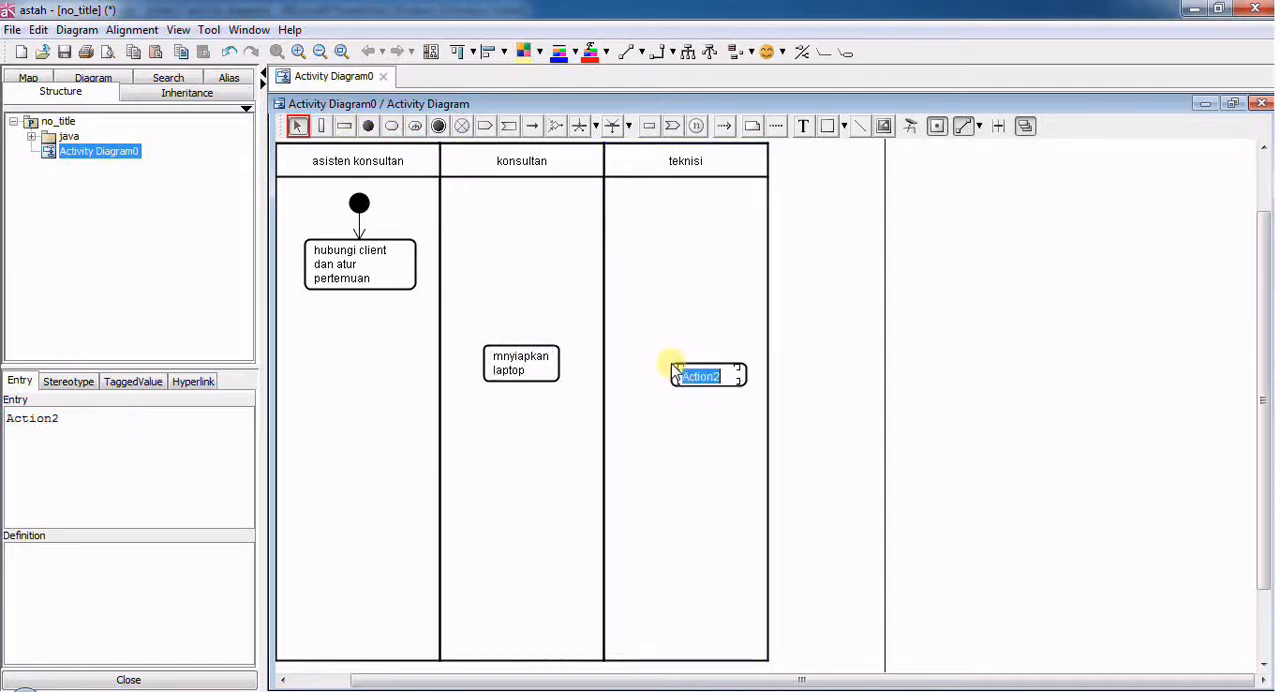
text(menyiapkan ruan)
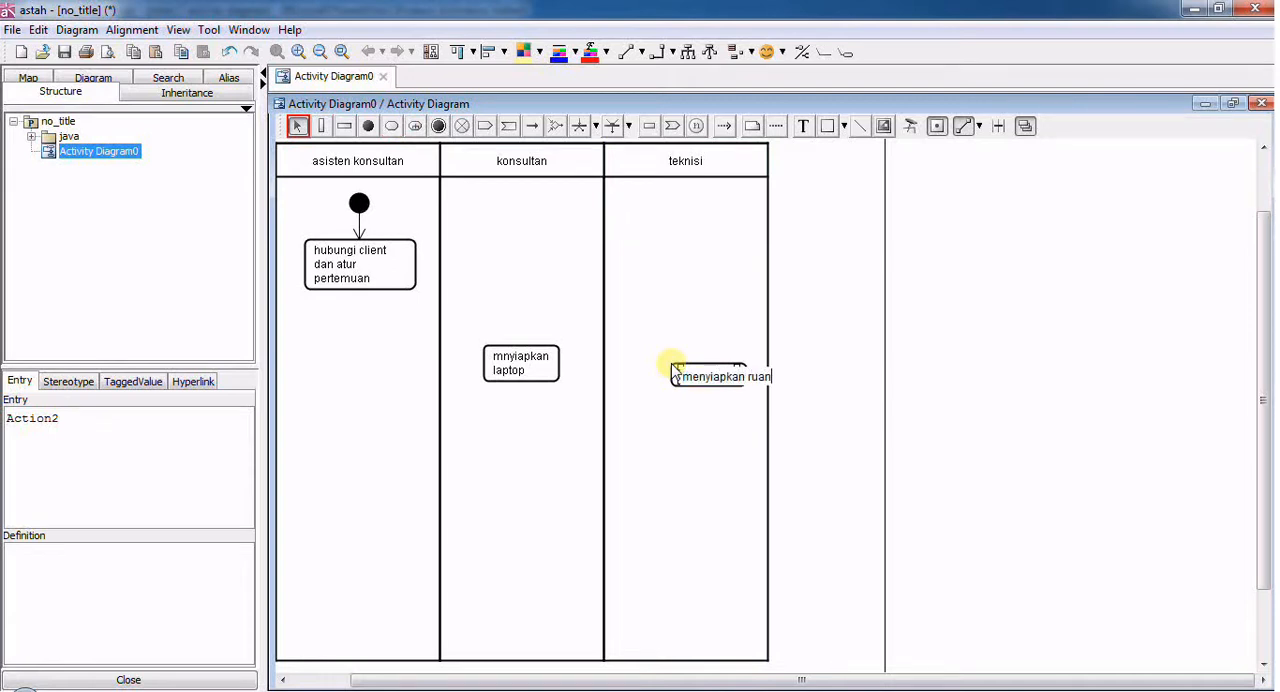
text(g pertemuan)
key(Return)
drag(676, 368, 692, 381)
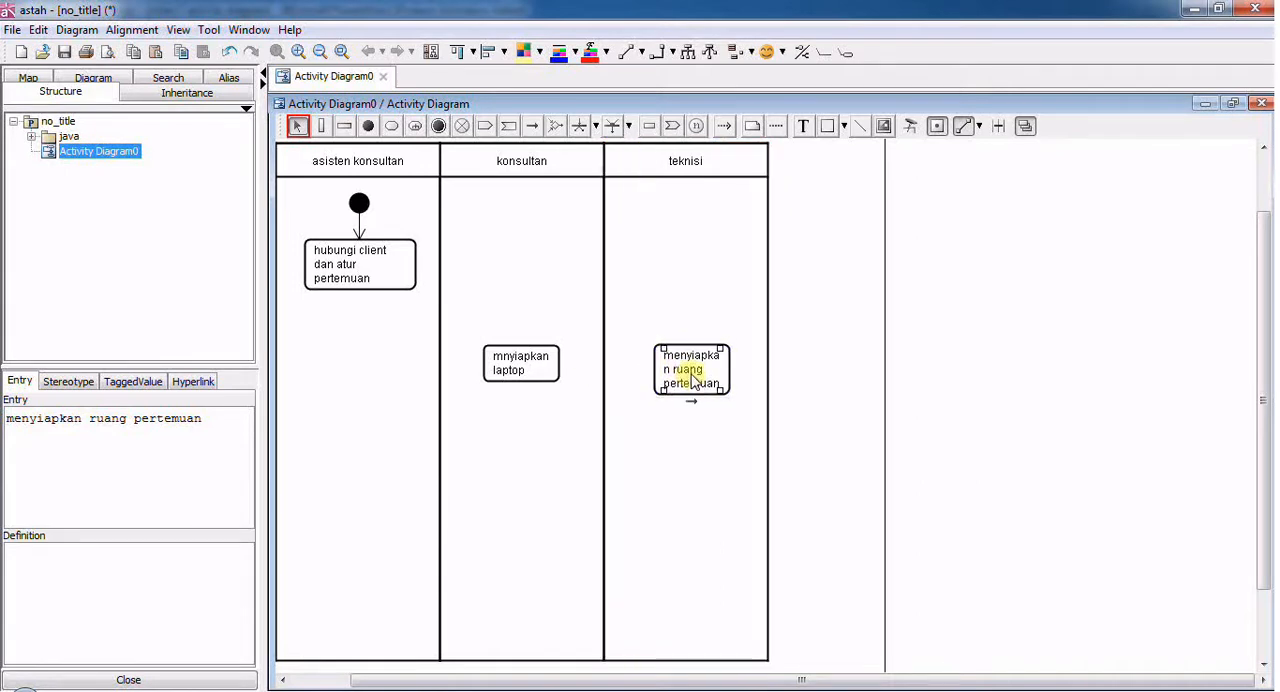
click(579, 402)
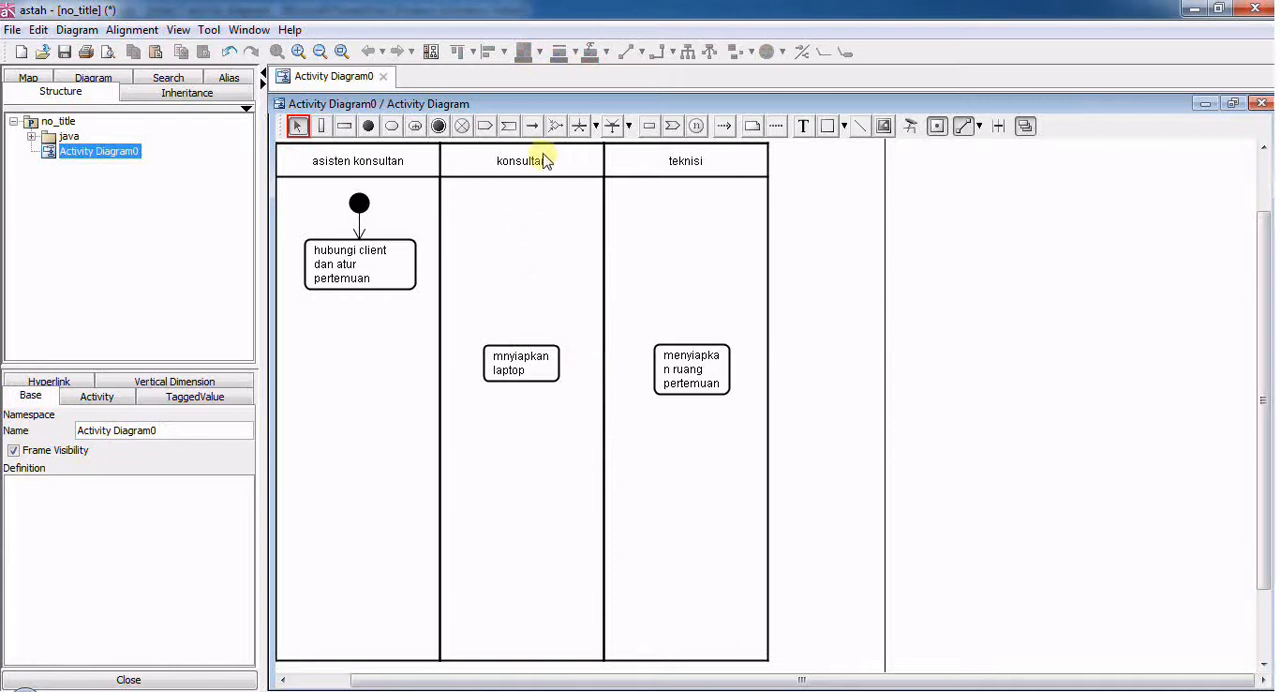
- Place a decision node in the "asisten konsultan" partition, centred just below "hubungi client dan atur pertemuan"
click(556, 127)
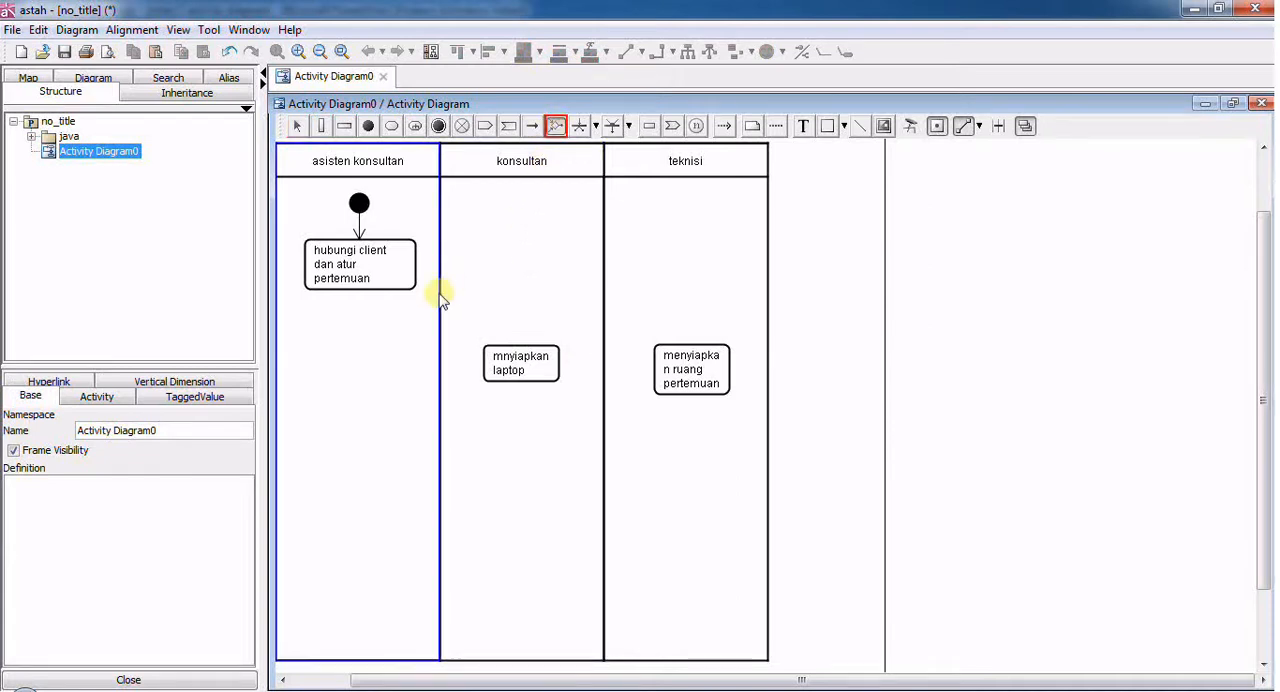
click(350, 332)
drag(345, 330, 351, 325)
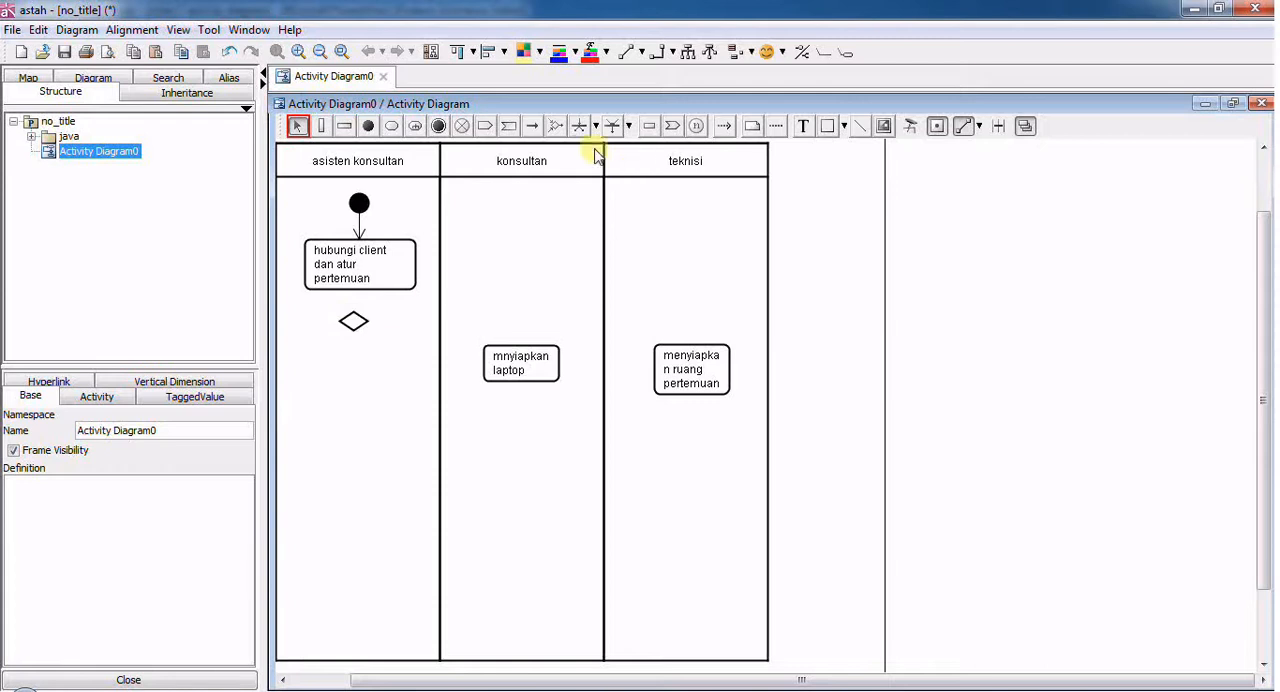
- Connect the "hubungi client dan atur pertemuan" action to the decision node with a control flow
click(535, 135)
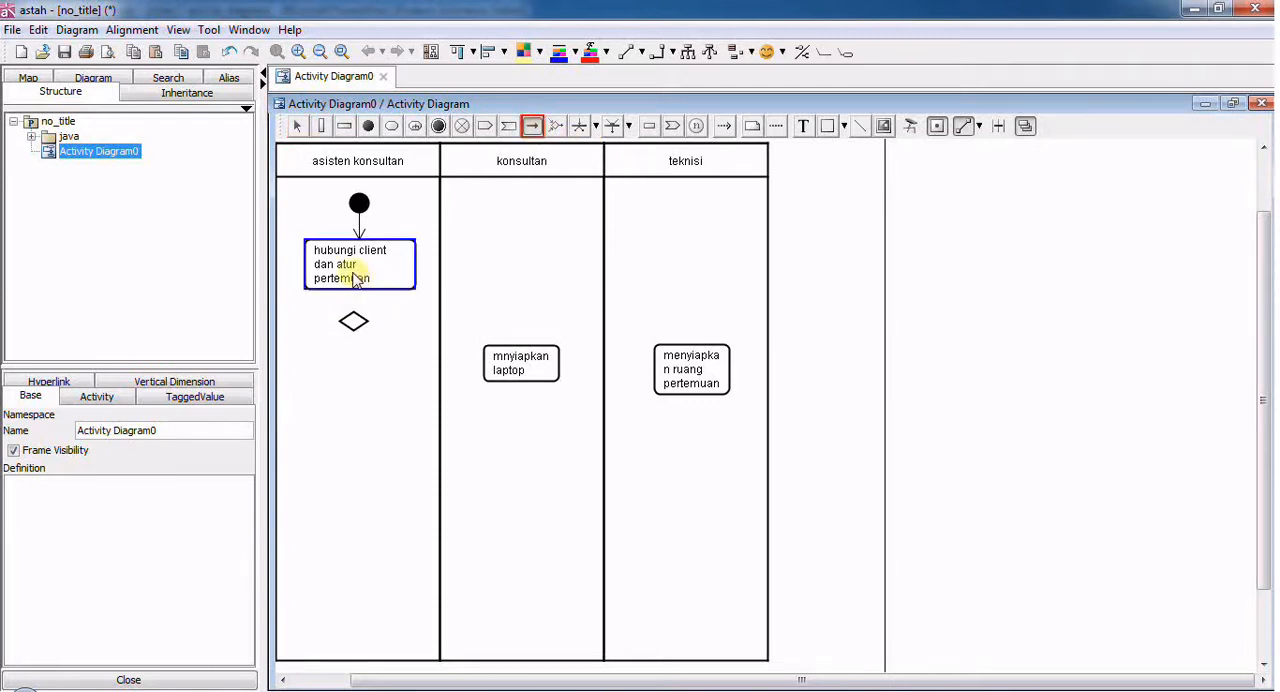
click(358, 277)
click(354, 318)
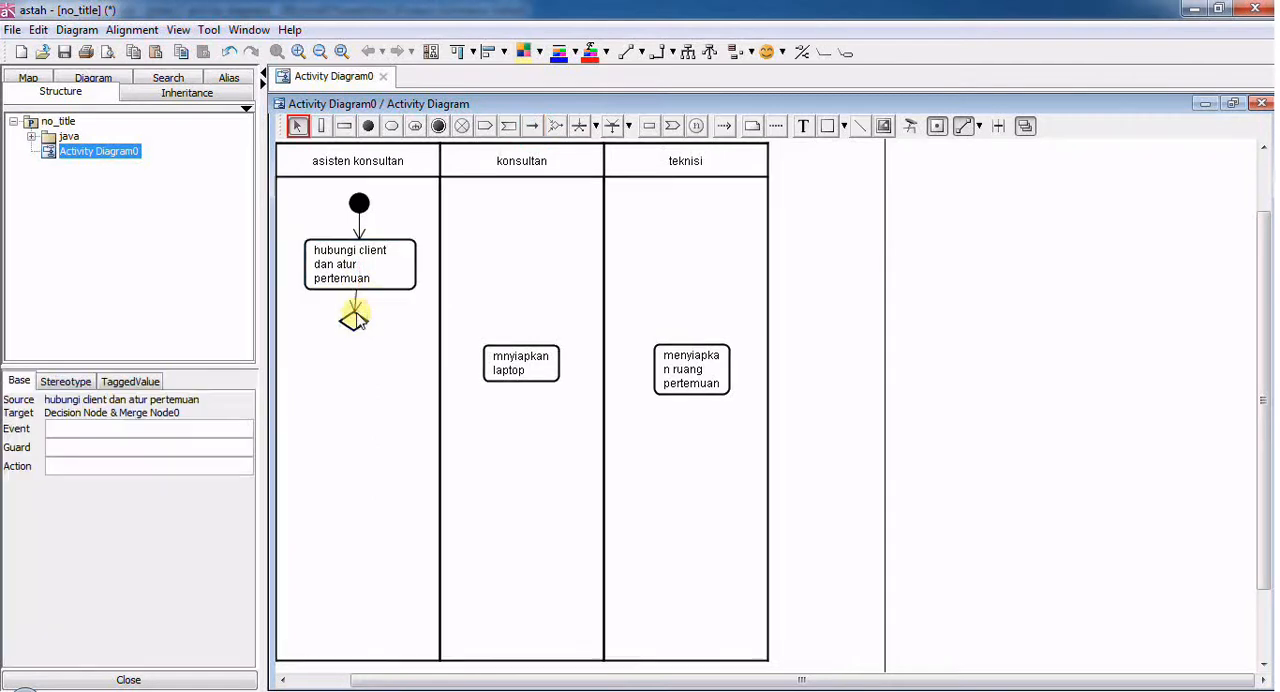
- Connect the decision node to the "menyiapkan ruang pertemuan" action with a control flow that runs horizontally and bends down into the action
click(533, 127)
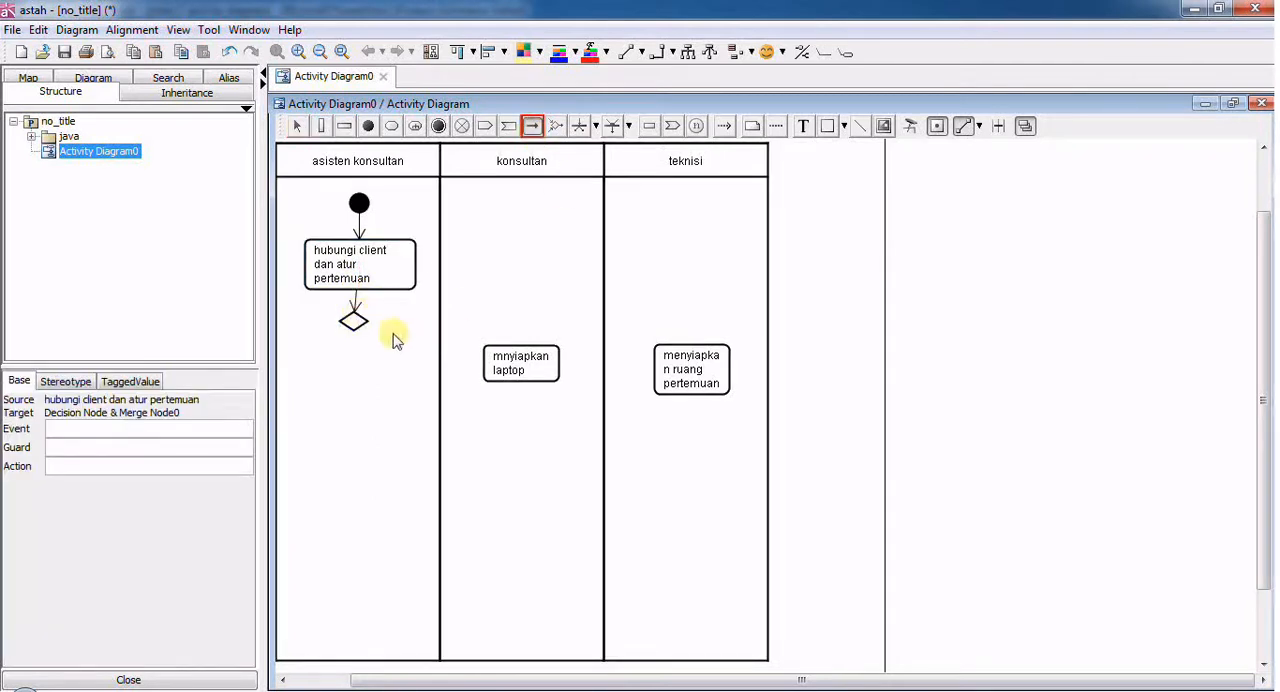
click(356, 321)
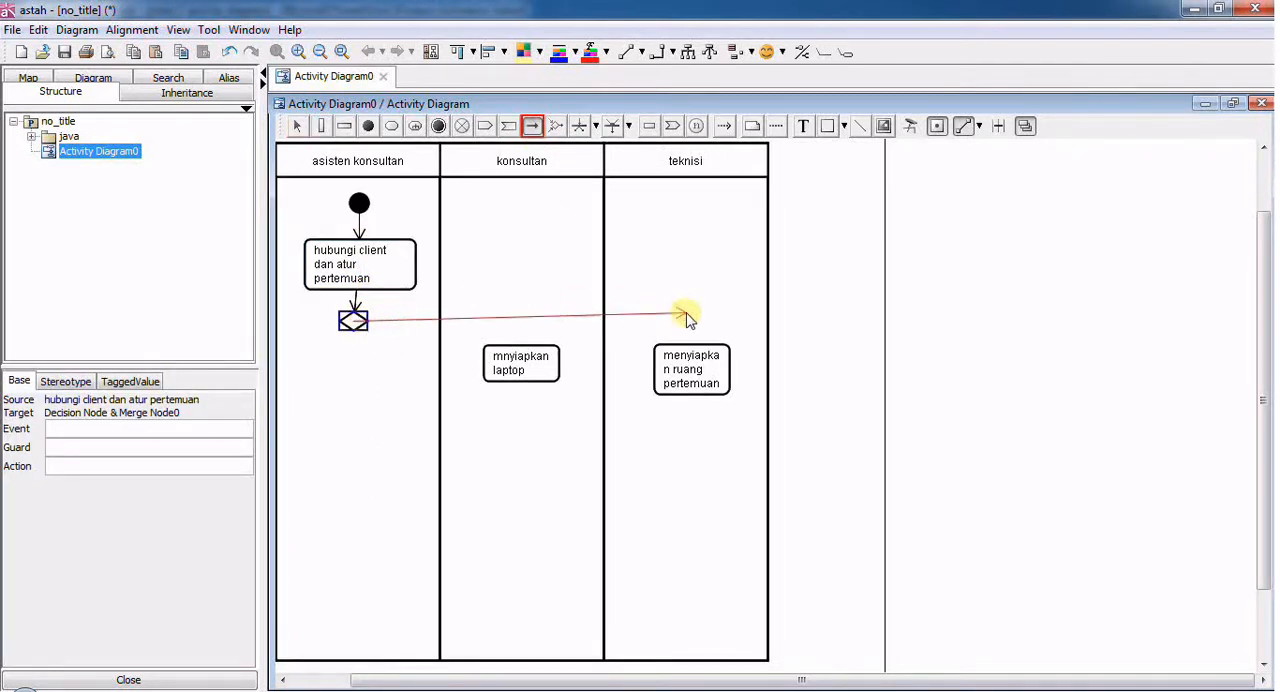
click(697, 335)
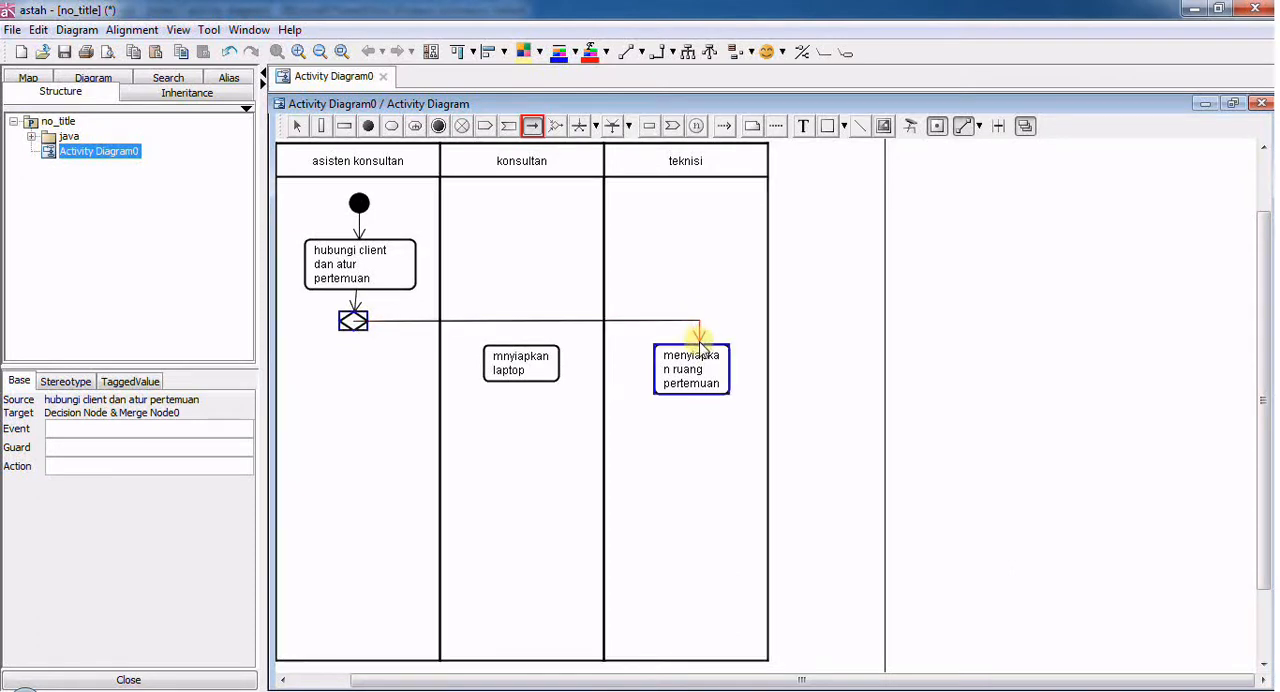
click(700, 345)
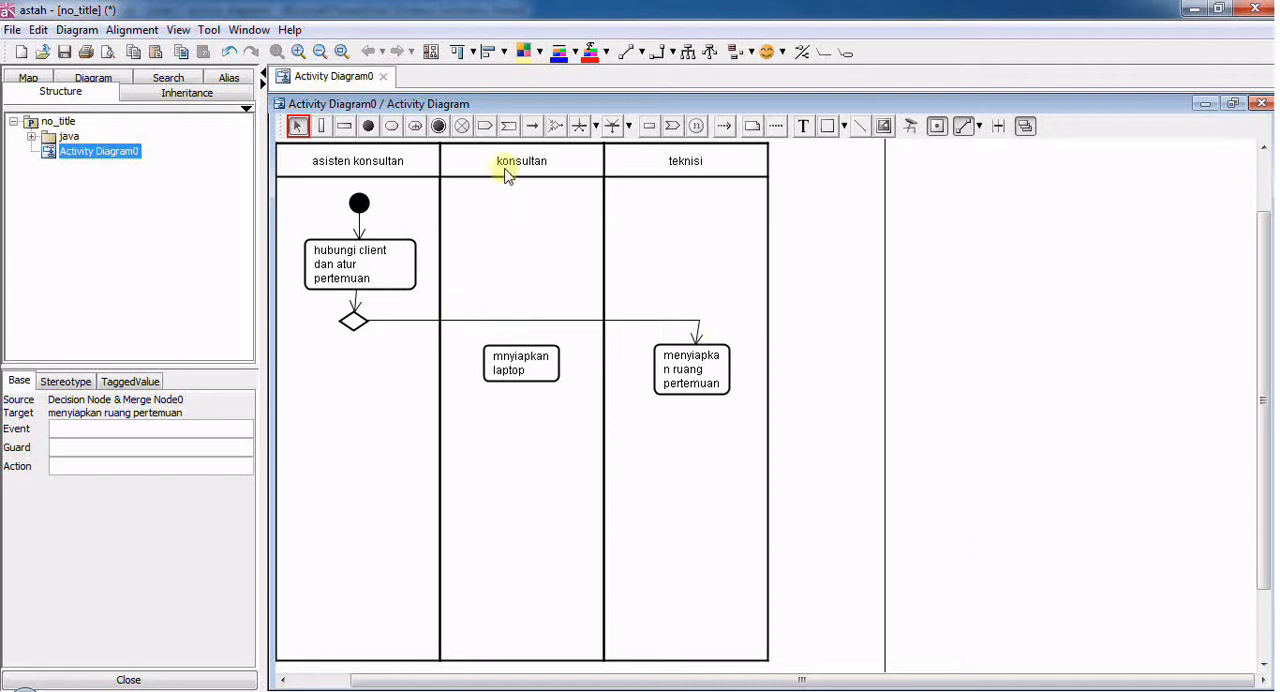
- Draw a control flow from beneath the decision node, bending across into the "mnyiapkan laptop" action
click(531, 125)
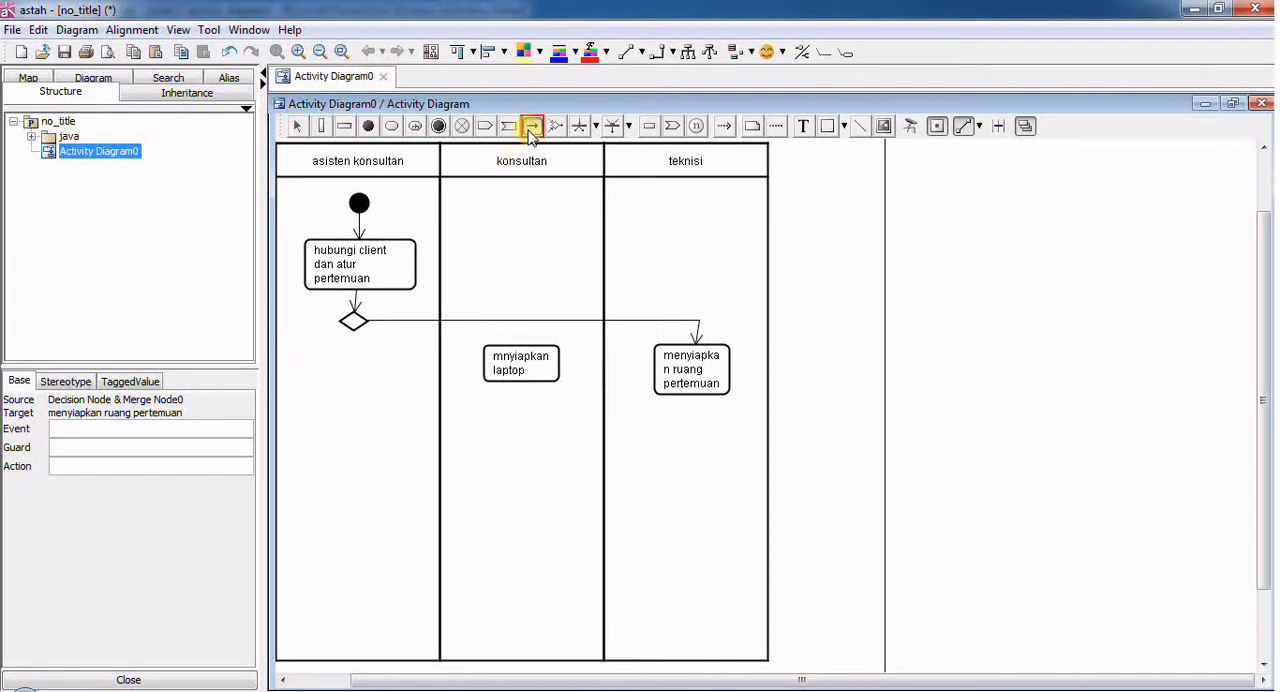
click(355, 333)
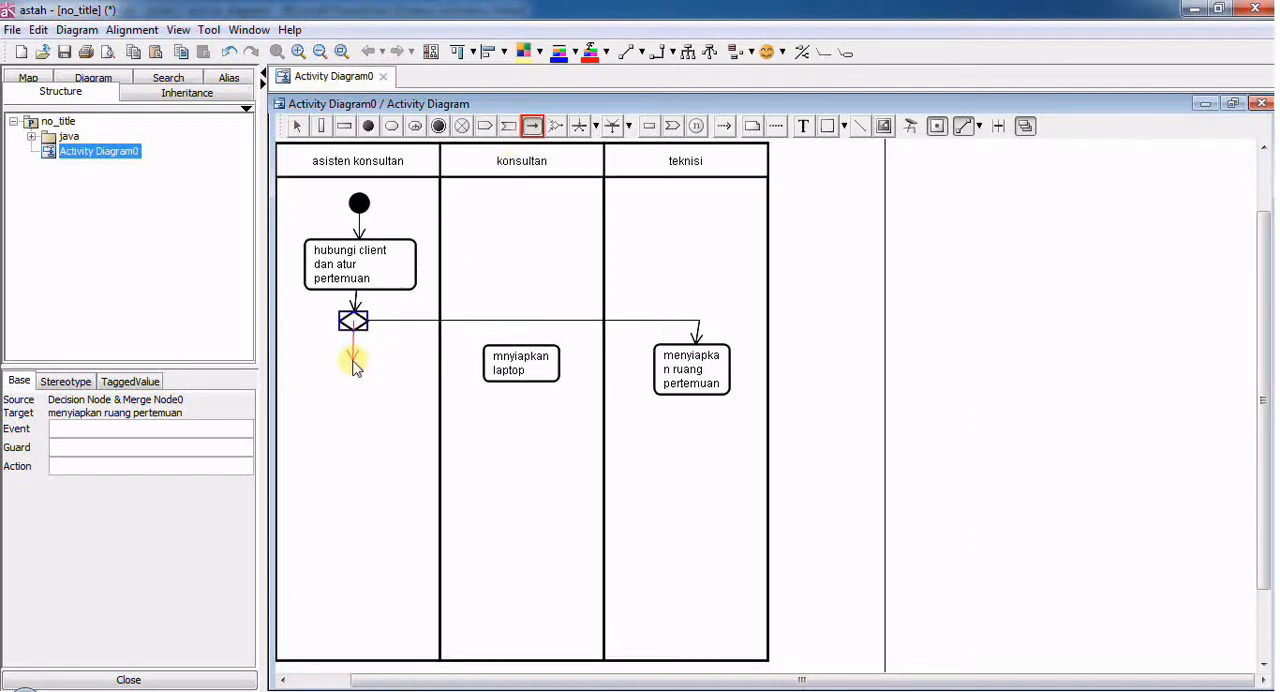
click(485, 364)
- Correct the laptop action's name to "menyiapkan laptop" and shift the "menyiapkan ruang pertemuan" action slightly to straighten its incoming flow
click(508, 366)
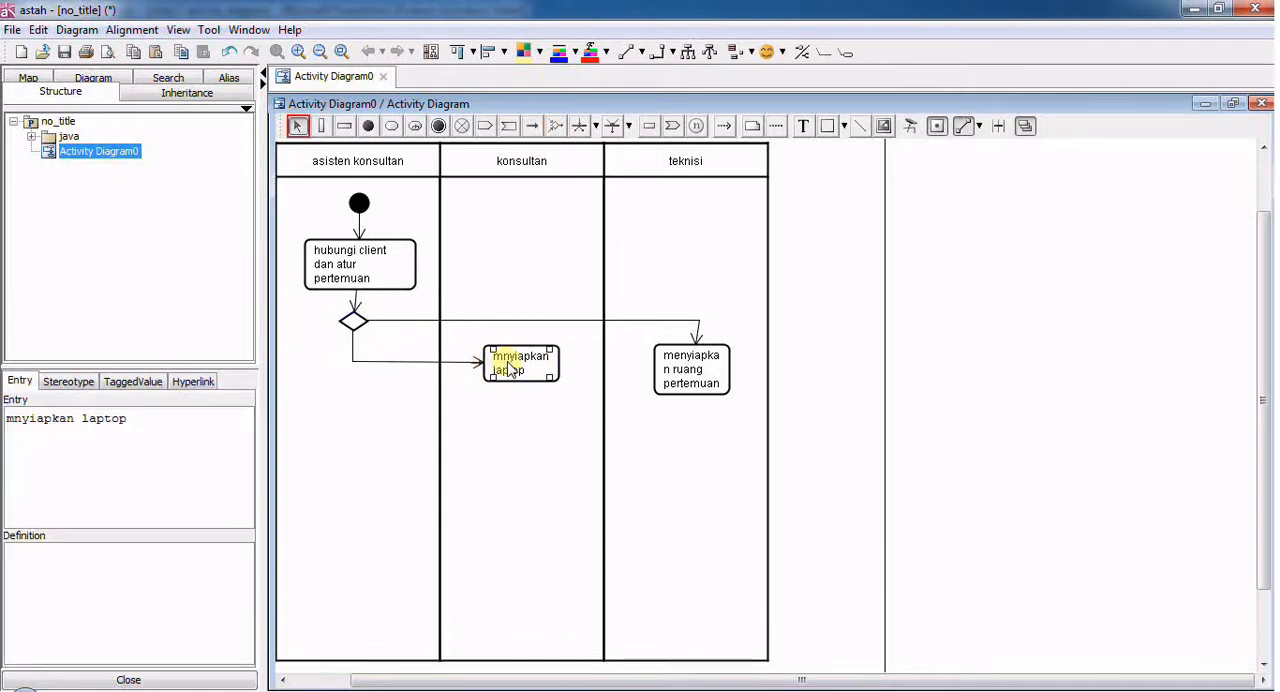
double_click(510, 364)
click(513, 362)
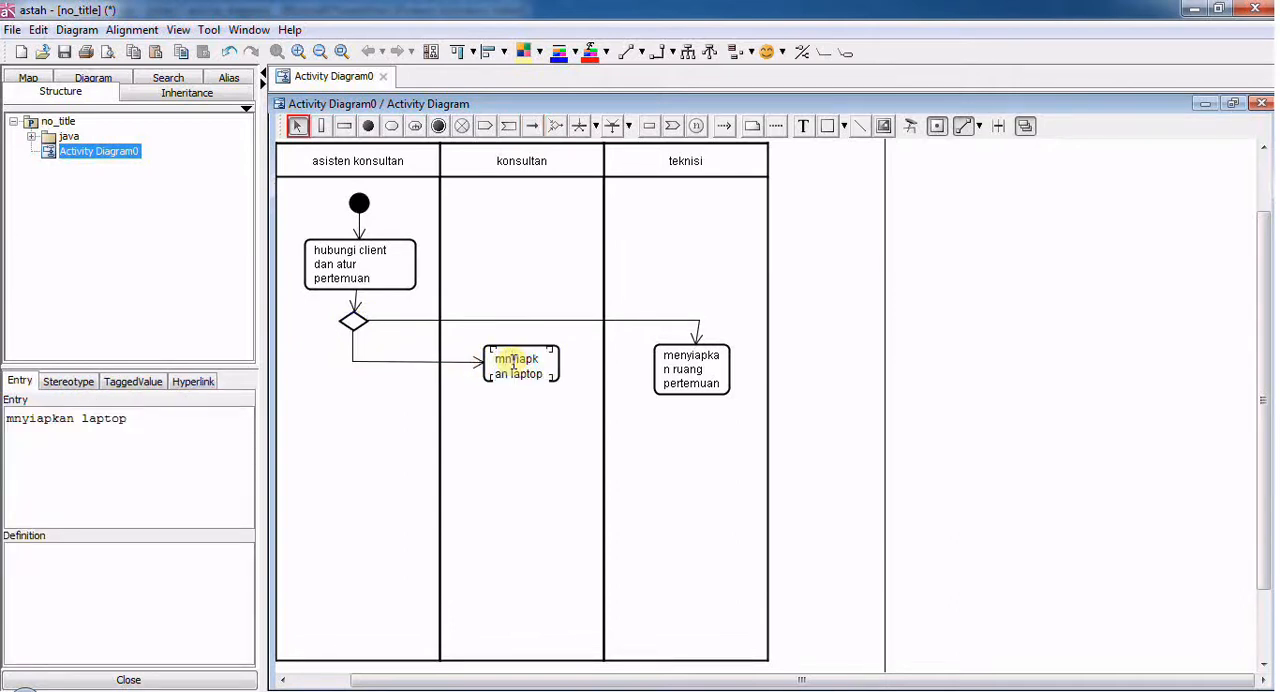
text(e)
key(Return)
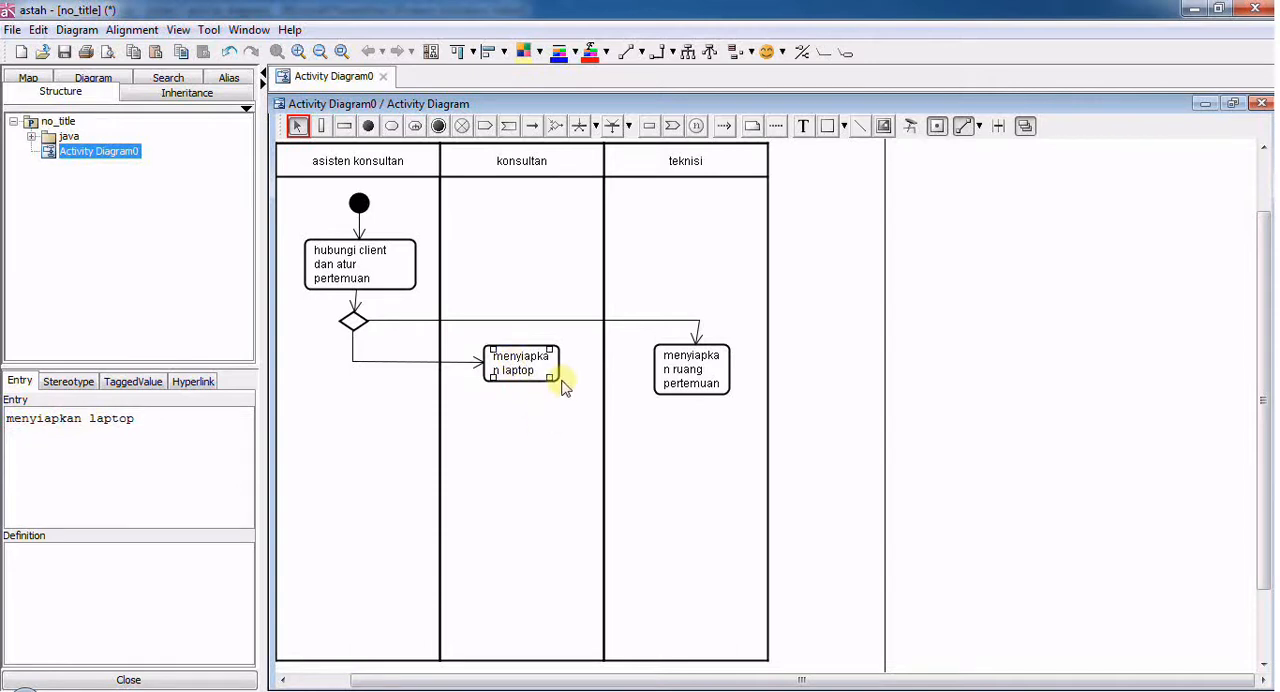
click(560, 420)
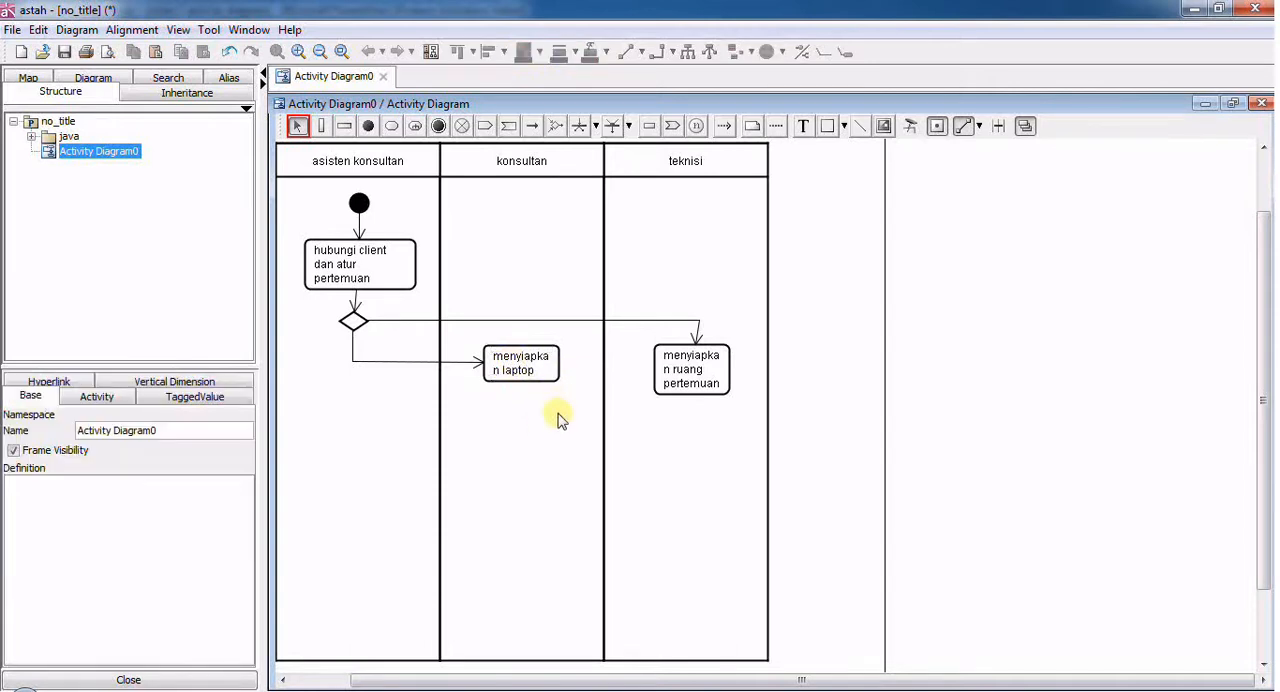
drag(686, 366, 693, 366)
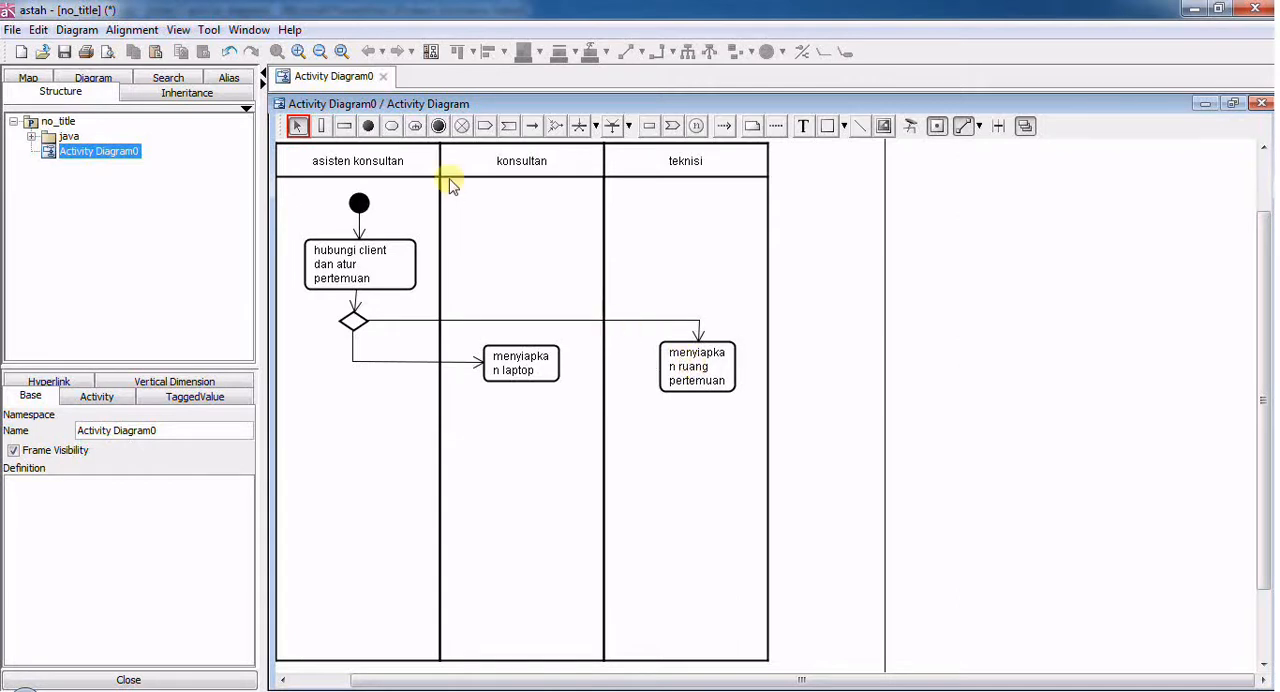
- Add an action named "pertemuan dengan client" in the "asisten konsultan" partition, well below the decision node
click(395, 128)
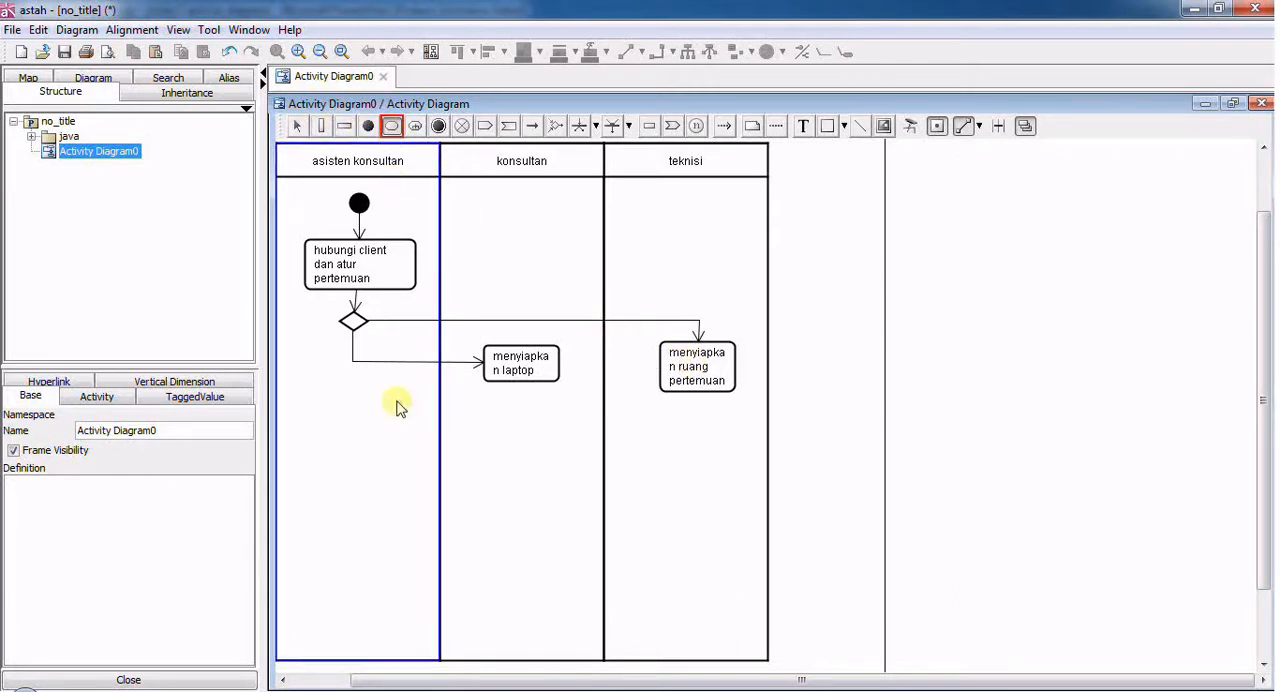
click(319, 447)
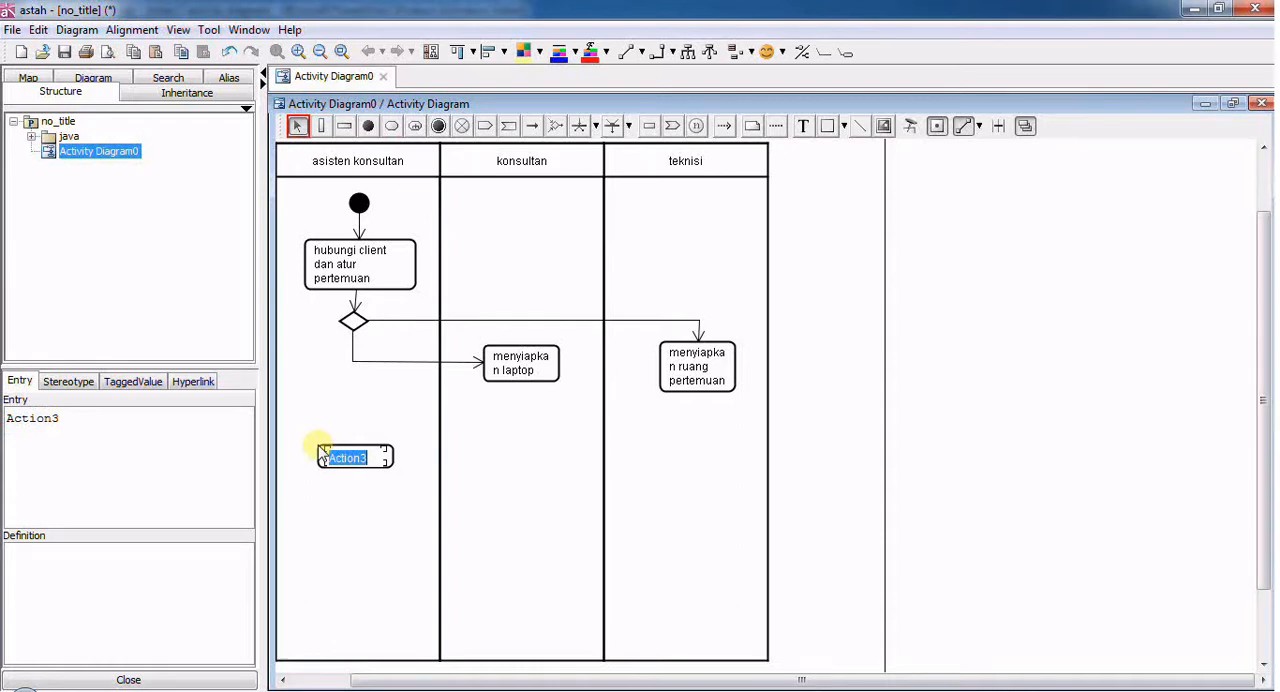
text(pertemuan dengan client)
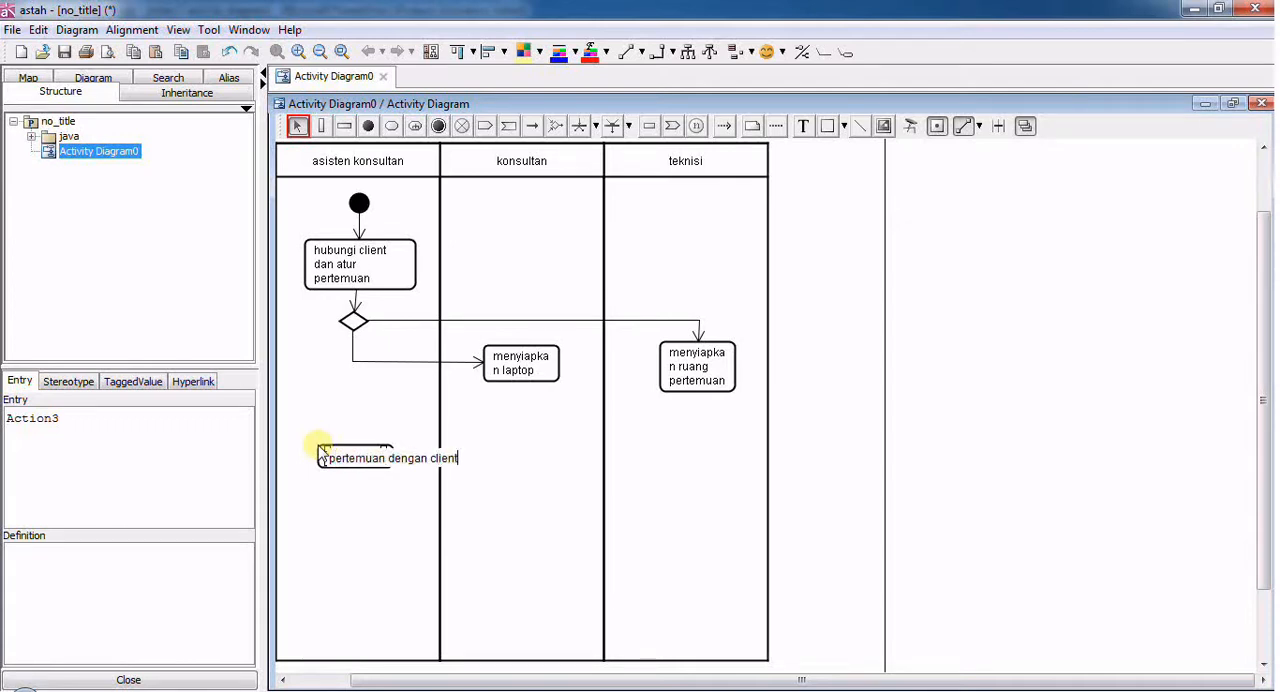
key(Return)
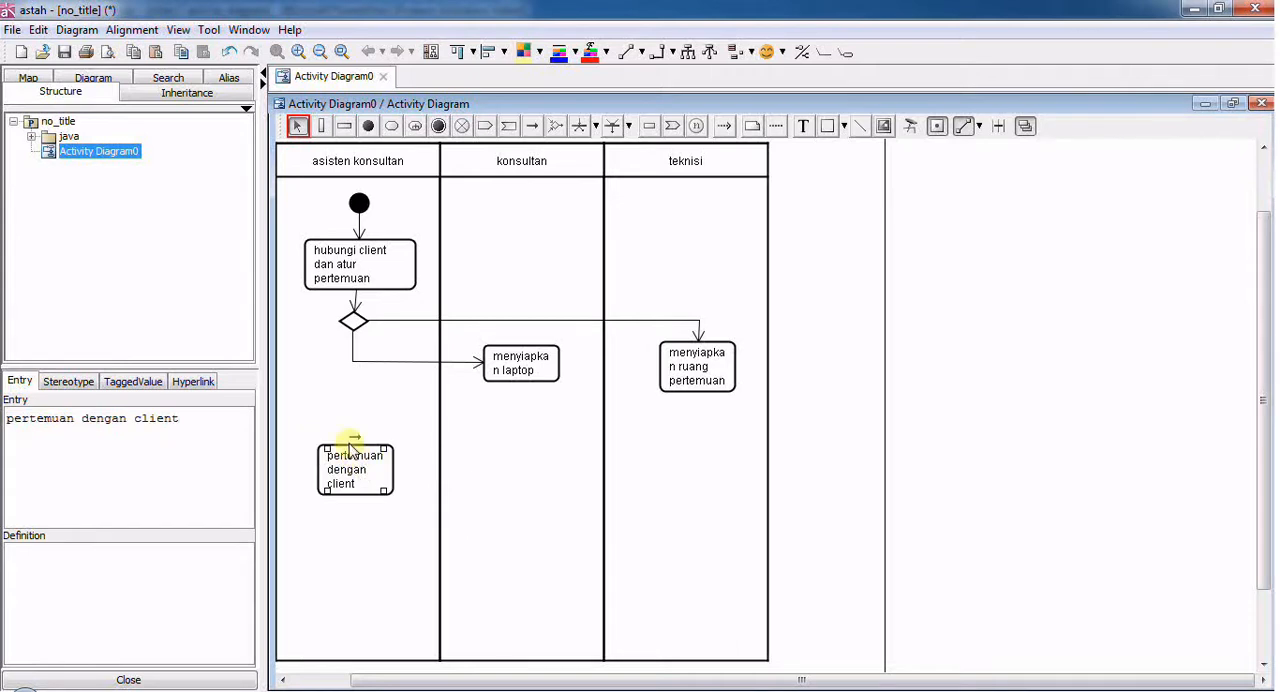
- Add an action named "pertemuan dengan client" in the "konsultan" partition, below "menyiapkan laptop"
click(389, 126)
click(493, 461)
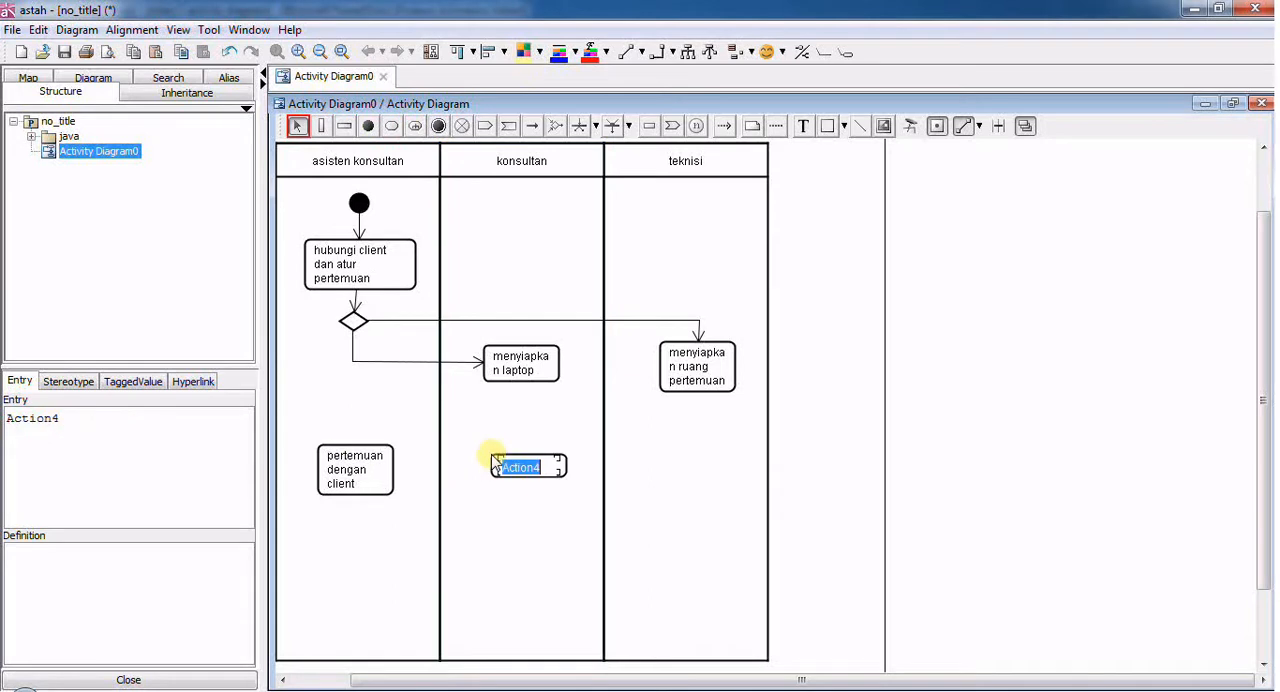
text(pertem)
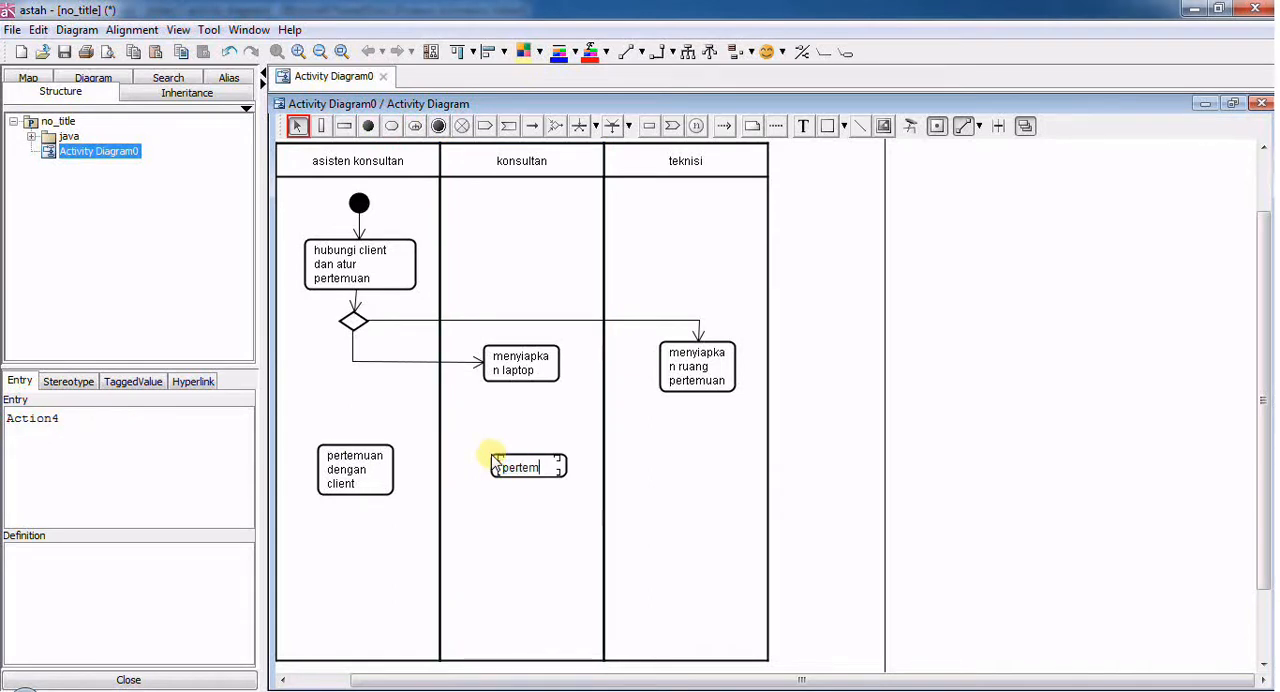
text(uan dengan client)
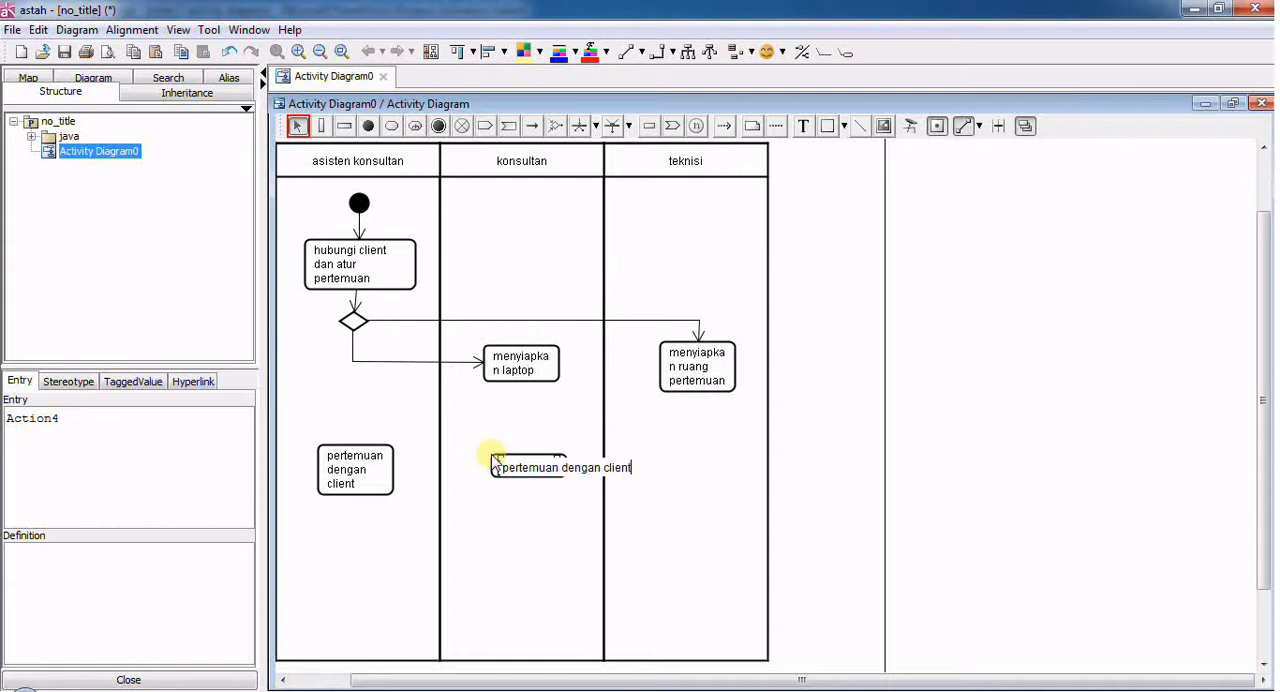
key(Return)
click(570, 507)
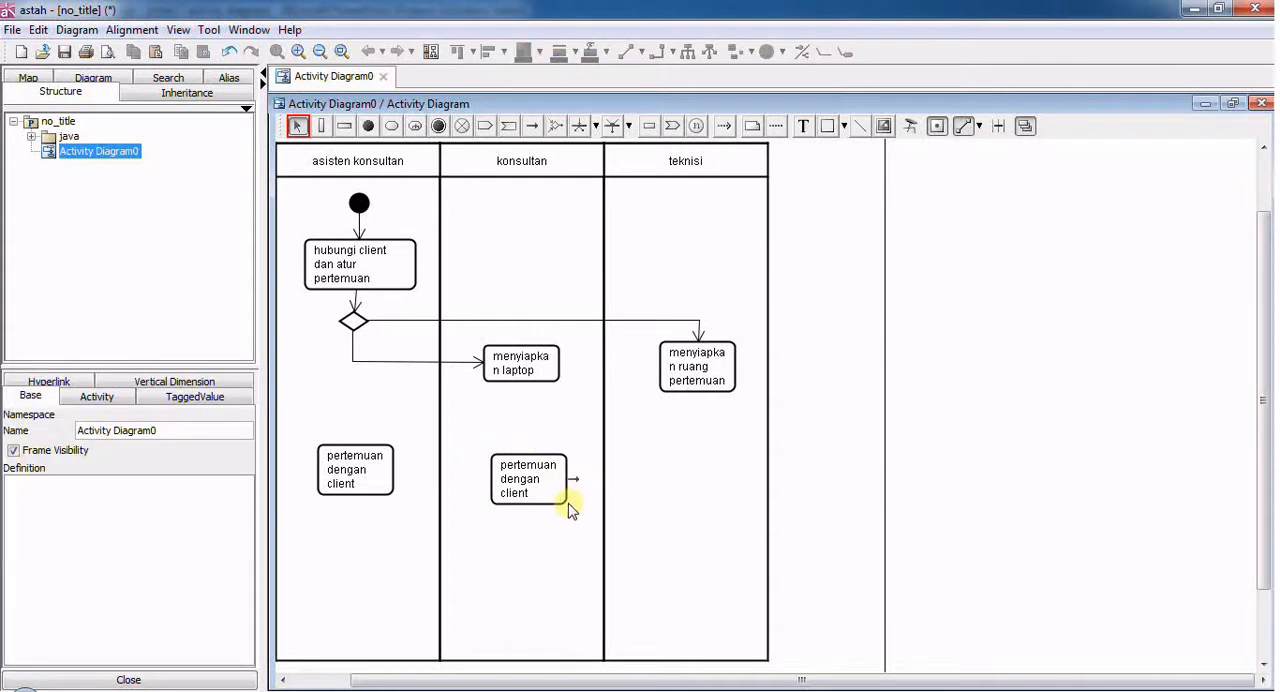
- Widen both "pertemuan dengan client" actions so their text fits on two lines, and align them at the same height
click(565, 503)
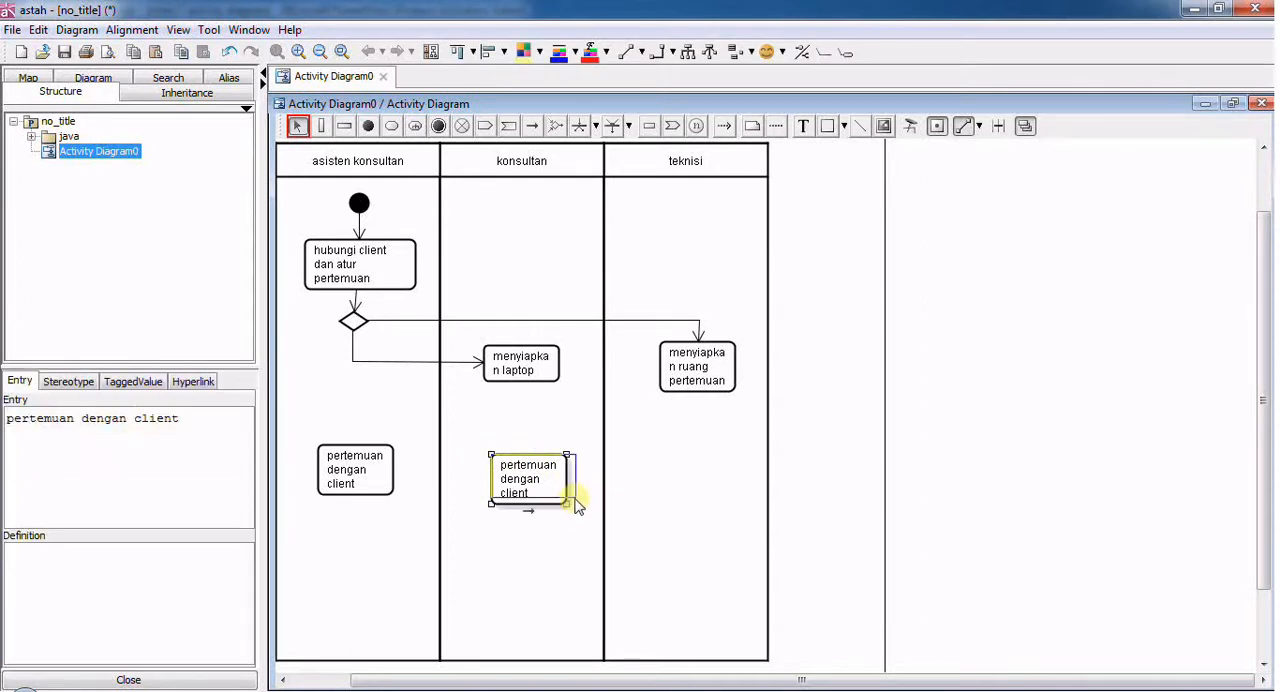
drag(575, 505, 549, 465)
click(353, 460)
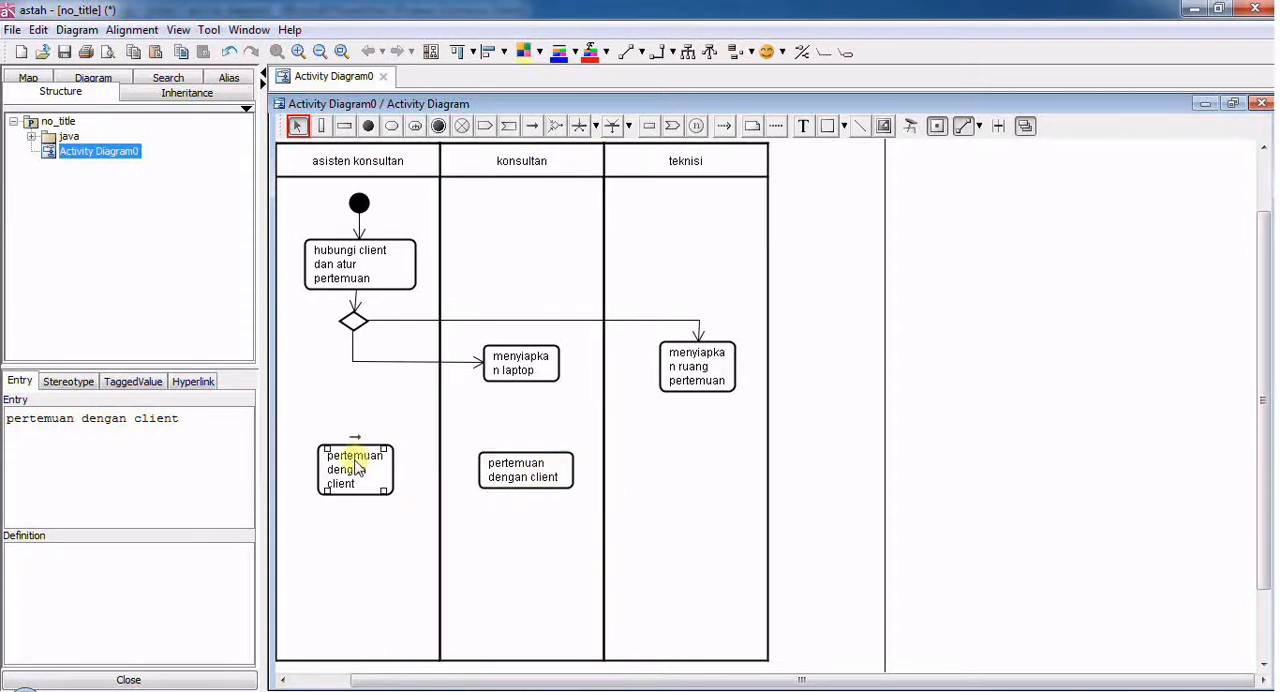
click(402, 500)
click(394, 491)
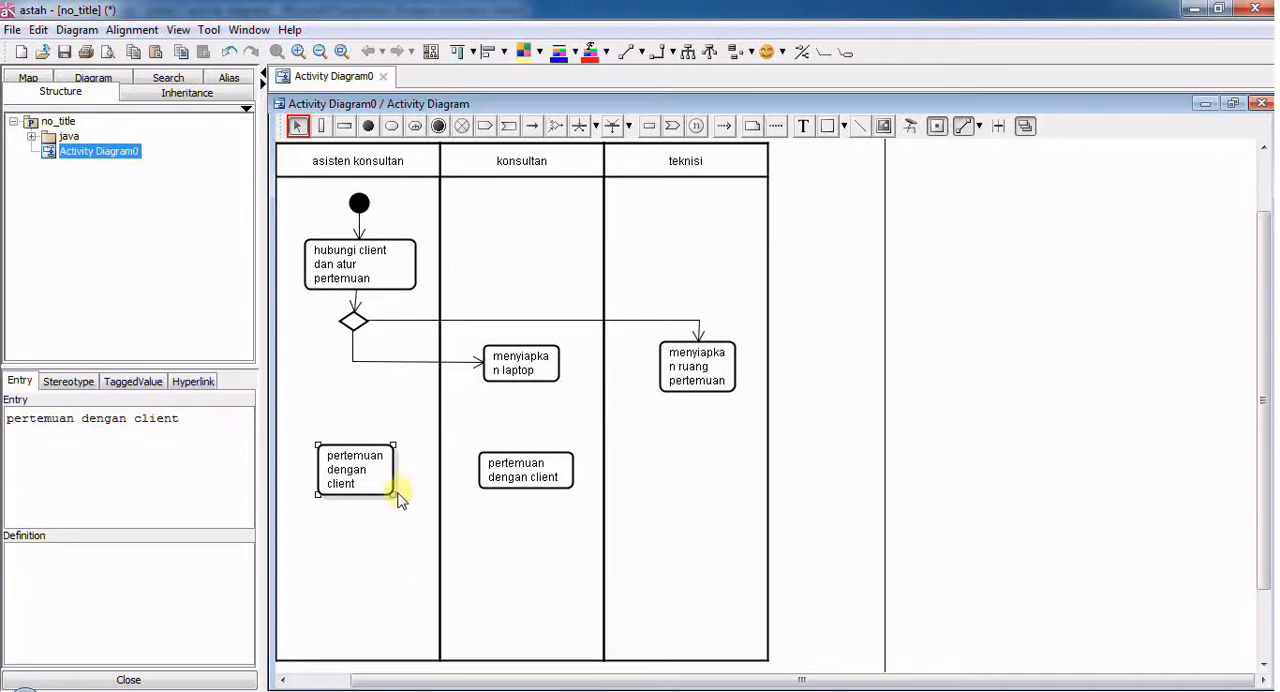
mouse_move(393, 495)
mouse_down()
mouse_move(417, 485)
mouse_move(380, 483)
mouse_up()
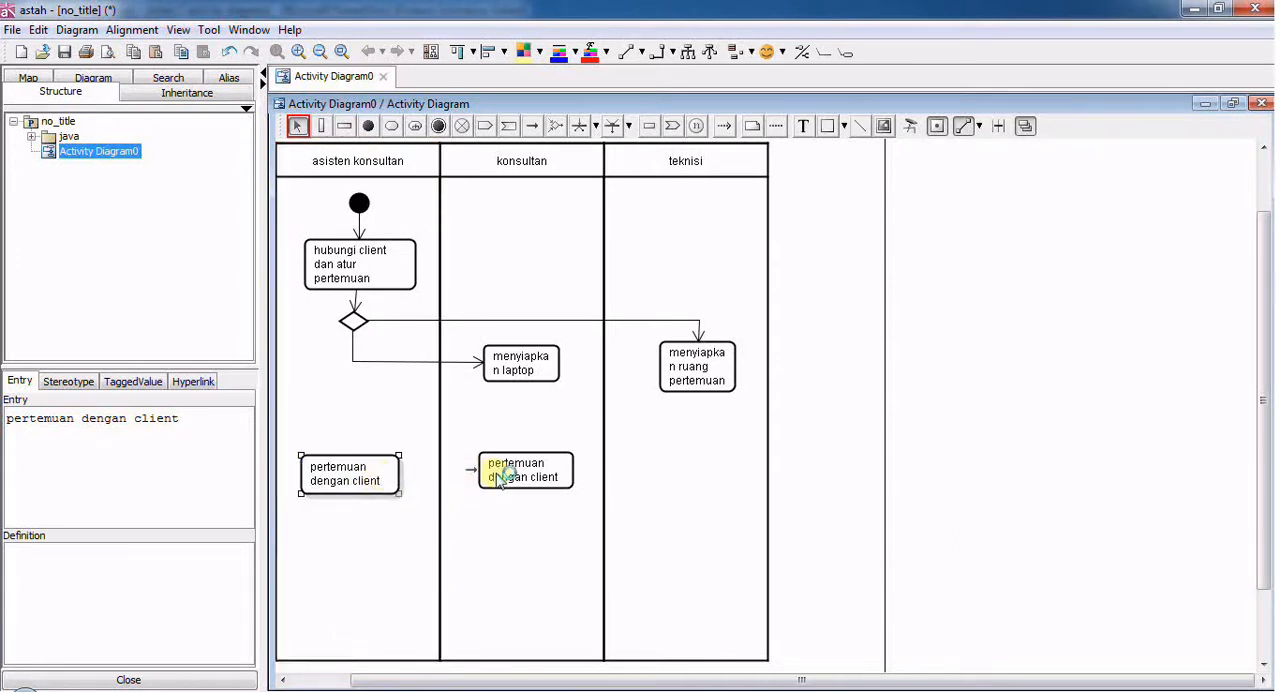
drag(500, 479, 500, 486)
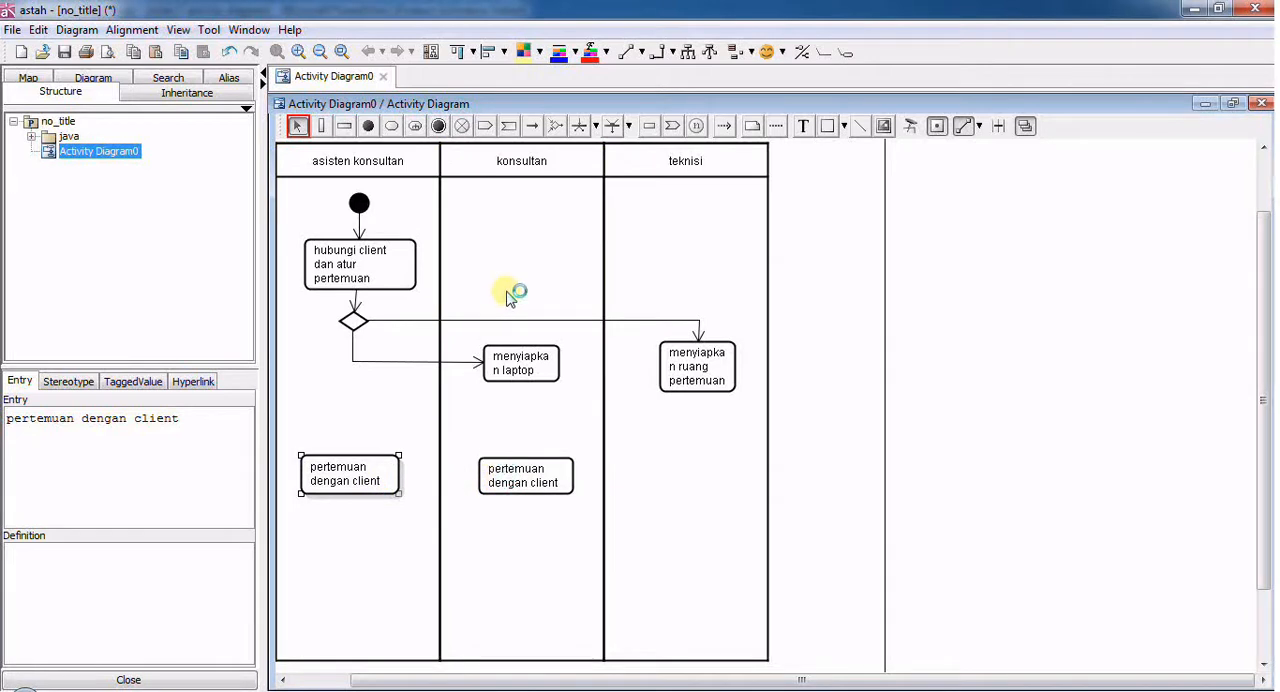
- Place a horizontal fork node above "pertemuan dengan client" in the "asisten konsultan" partition and widen it to about the action's width
click(580, 128)
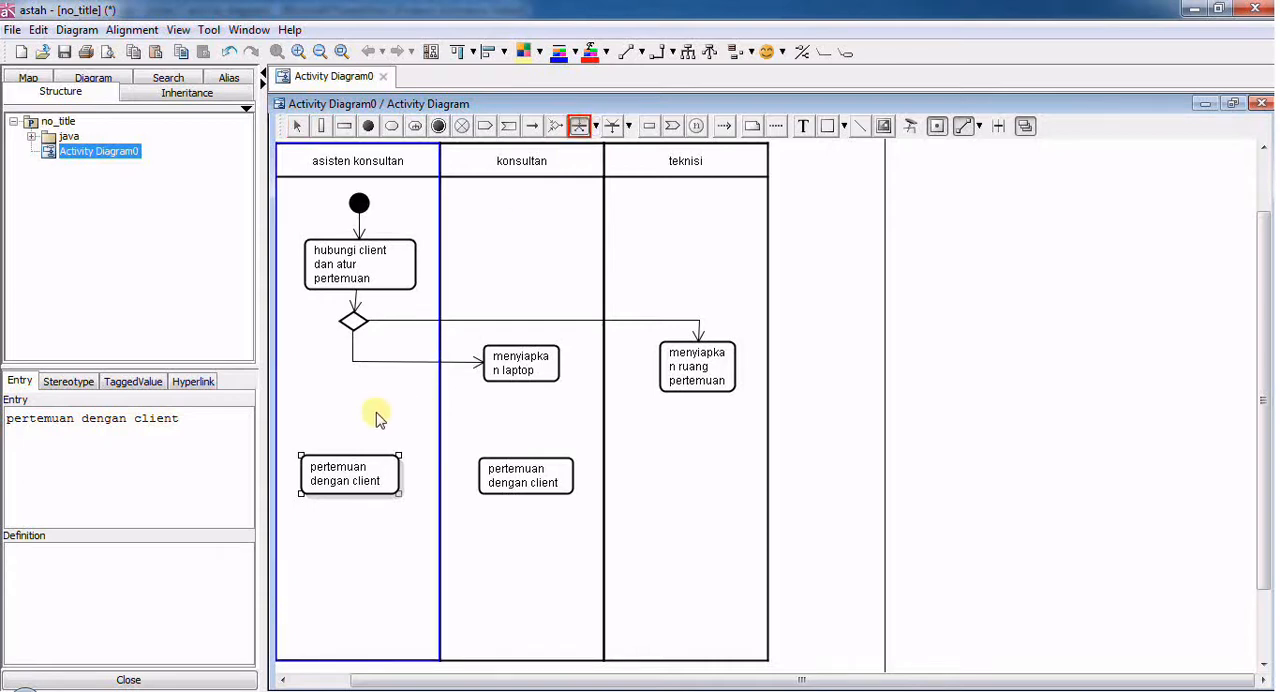
click(343, 408)
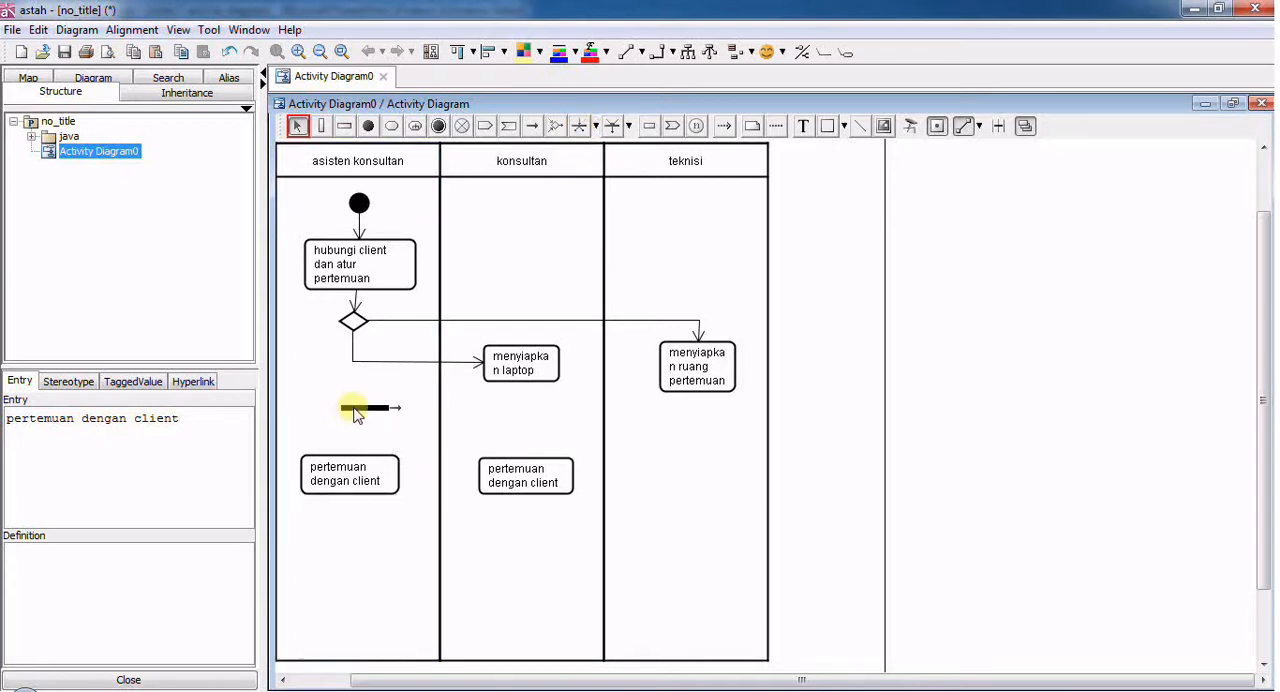
click(342, 409)
drag(342, 409, 382, 411)
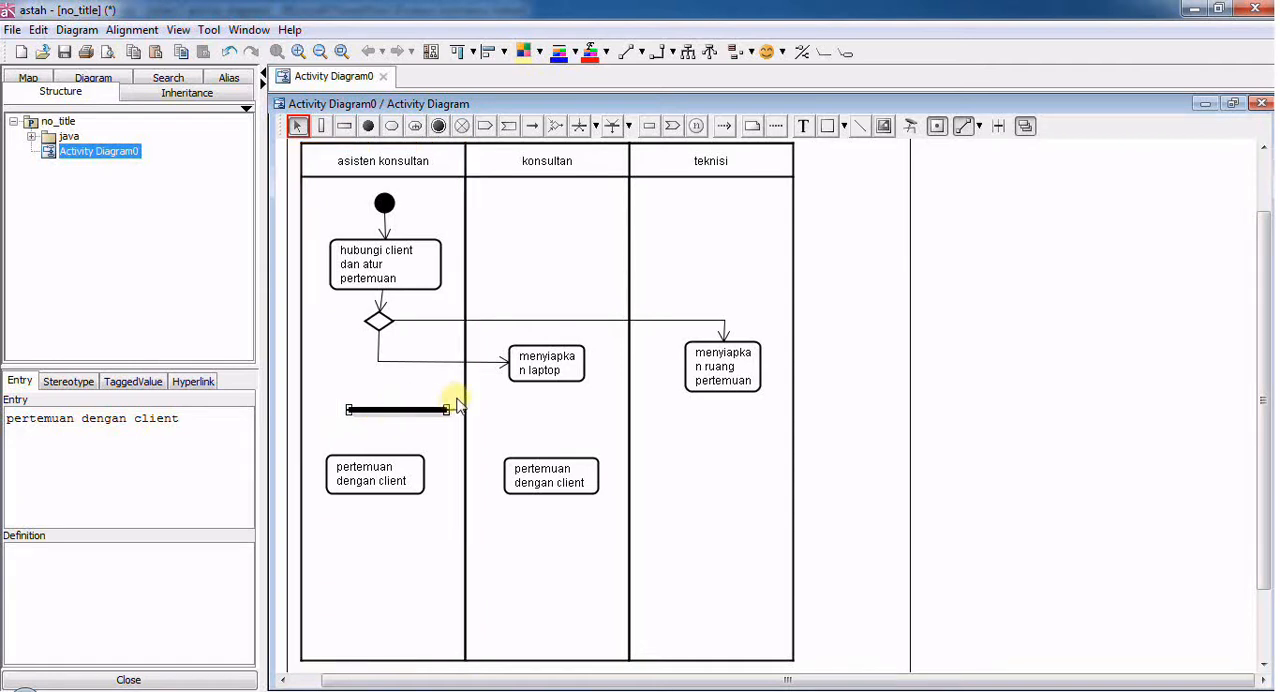
- Connect the "menyiapkan laptop" action to the fork node with a control flow that bends down above the bar
click(530, 128)
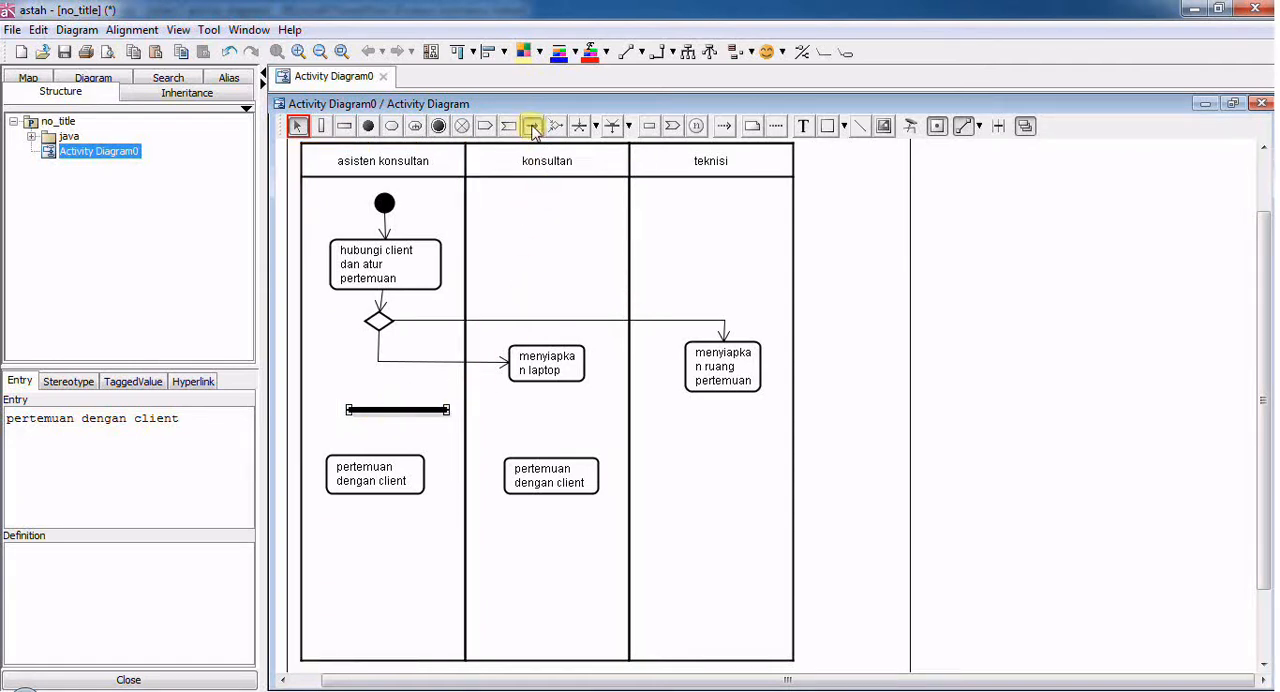
click(523, 372)
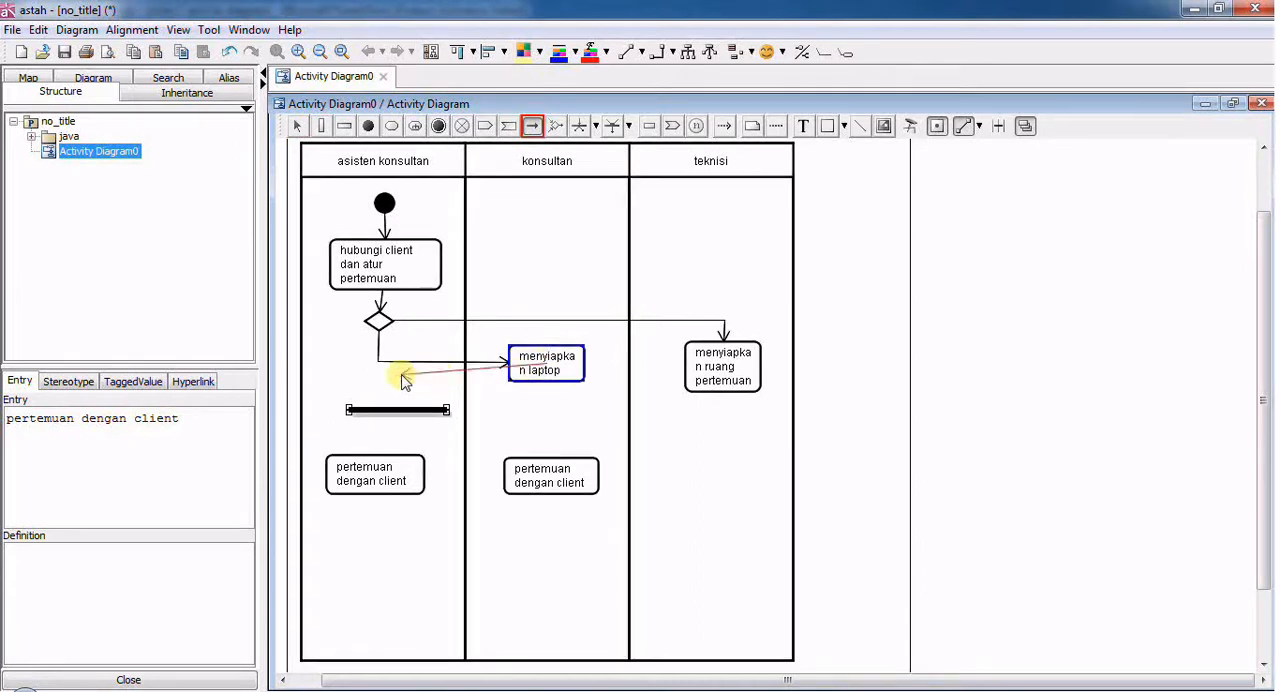
click(401, 405)
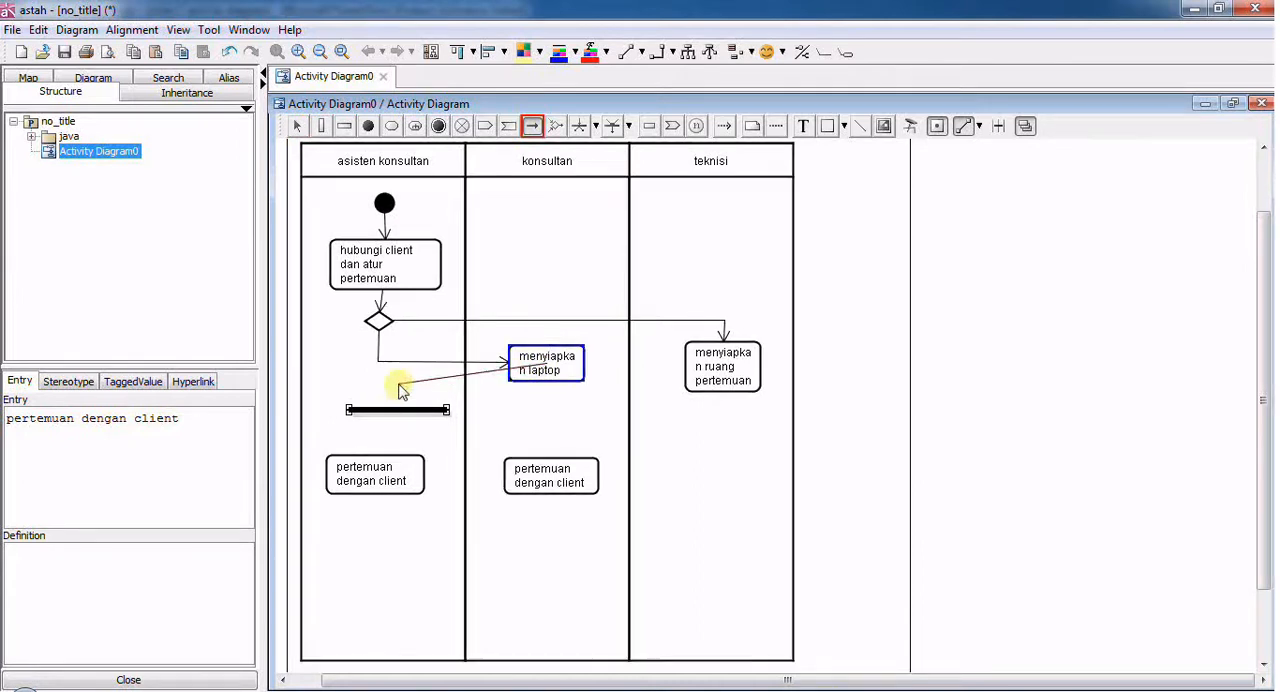
click(399, 409)
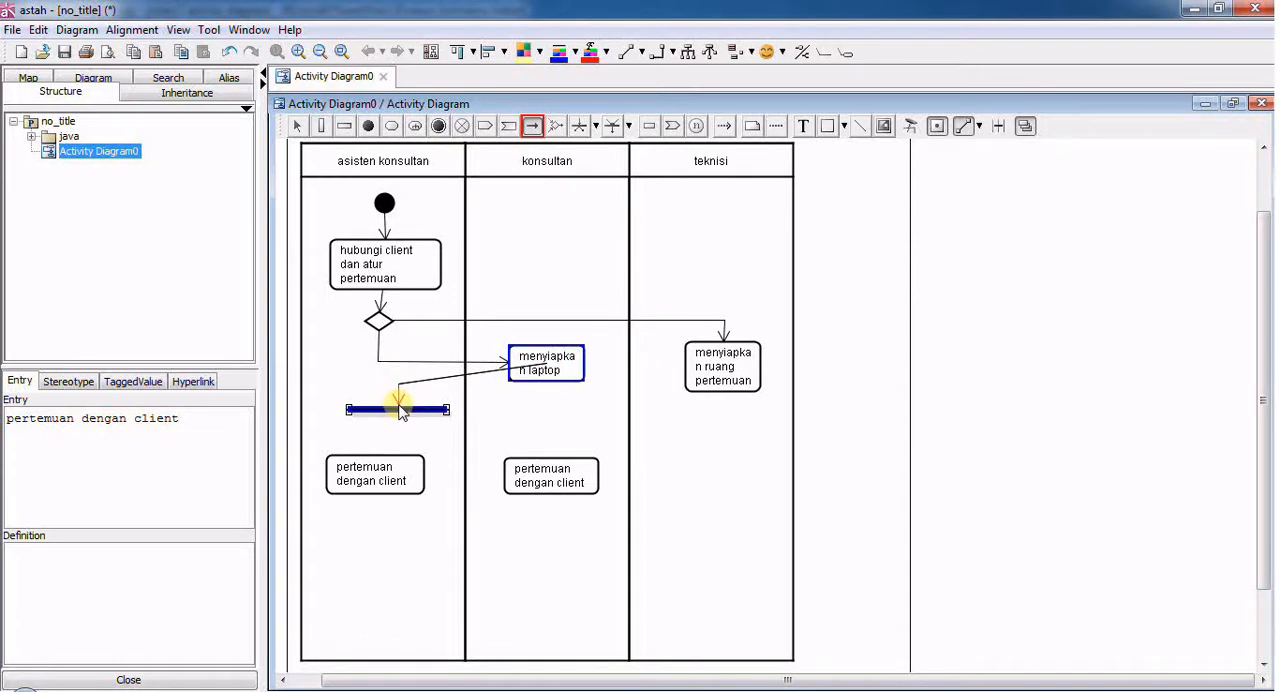
- Connect the fork node to the "pertemuan dengan client" action in the "asisten konsultan" partition with a control flow
click(532, 126)
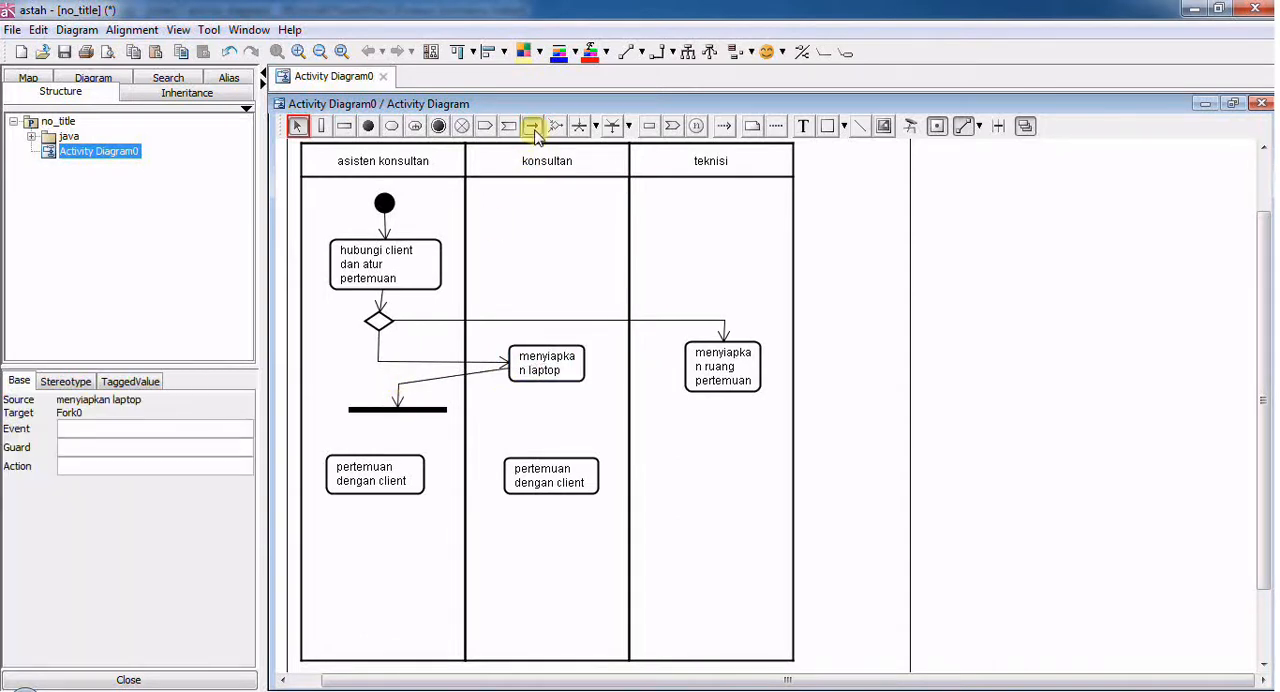
click(395, 412)
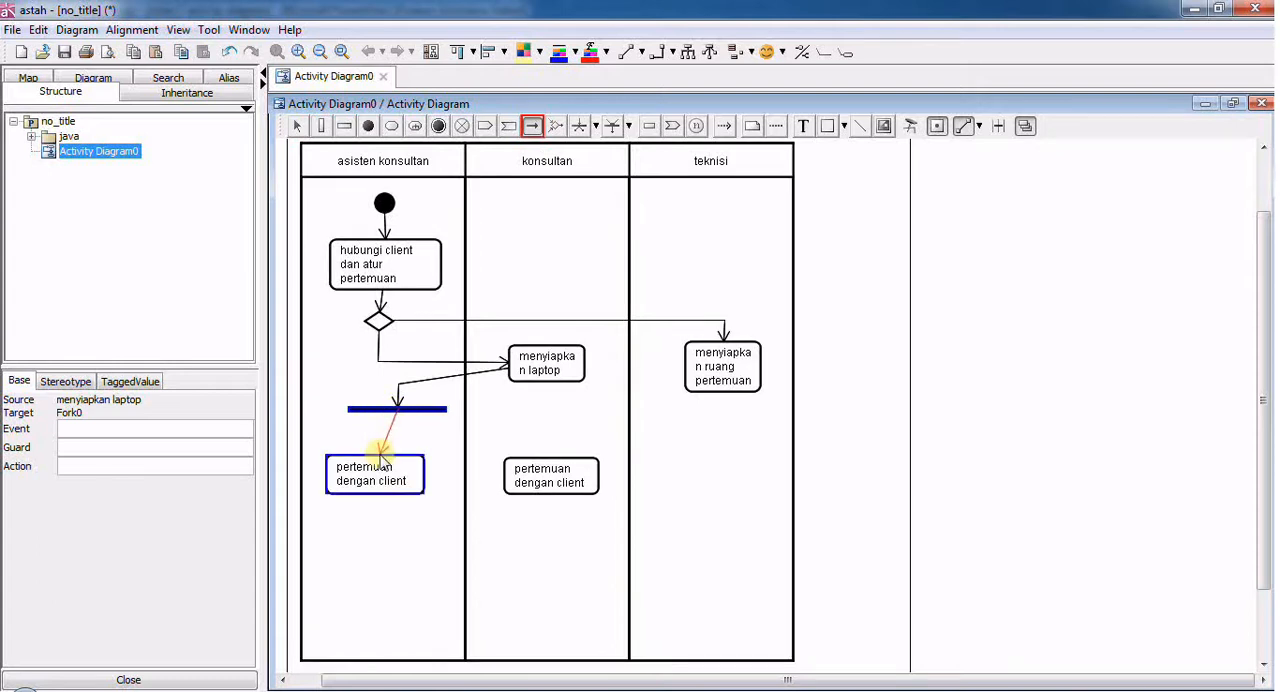
click(380, 458)
- Connect the fork node with a bent control flow, and the "menyiapkan ruang pertemuan" action directly, to "pertemuan dengan client" in the "konsultan" partition
click(532, 126)
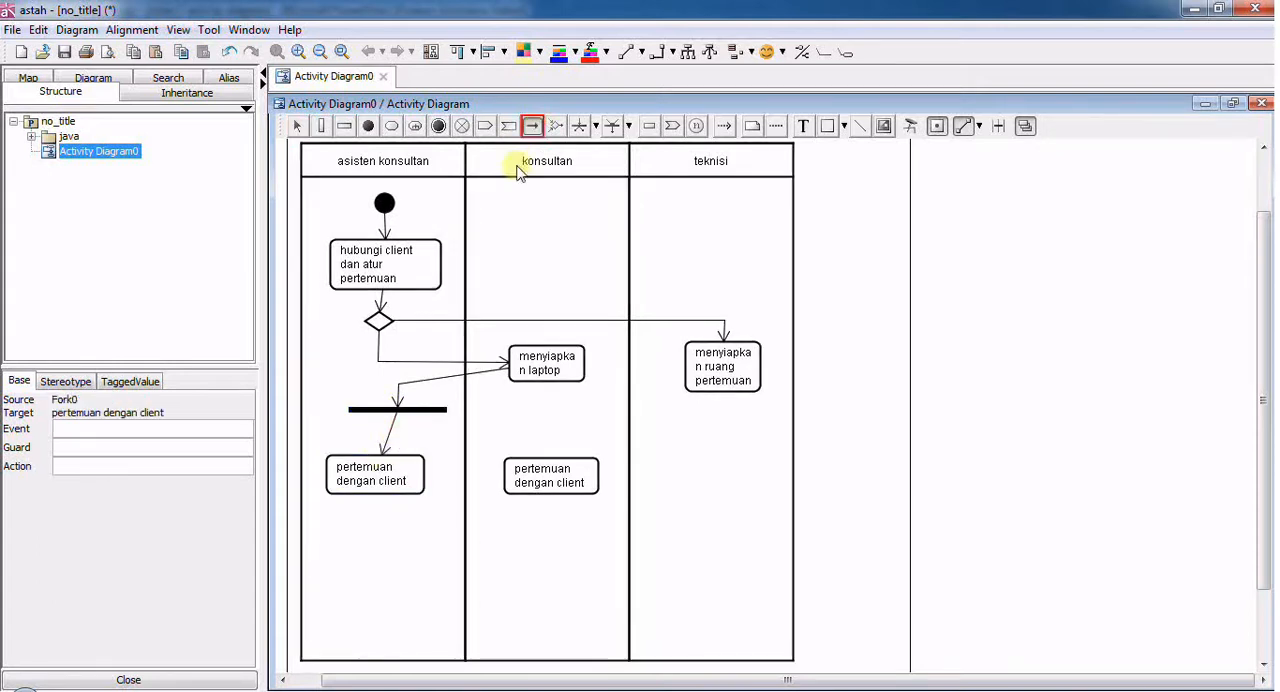
click(400, 410)
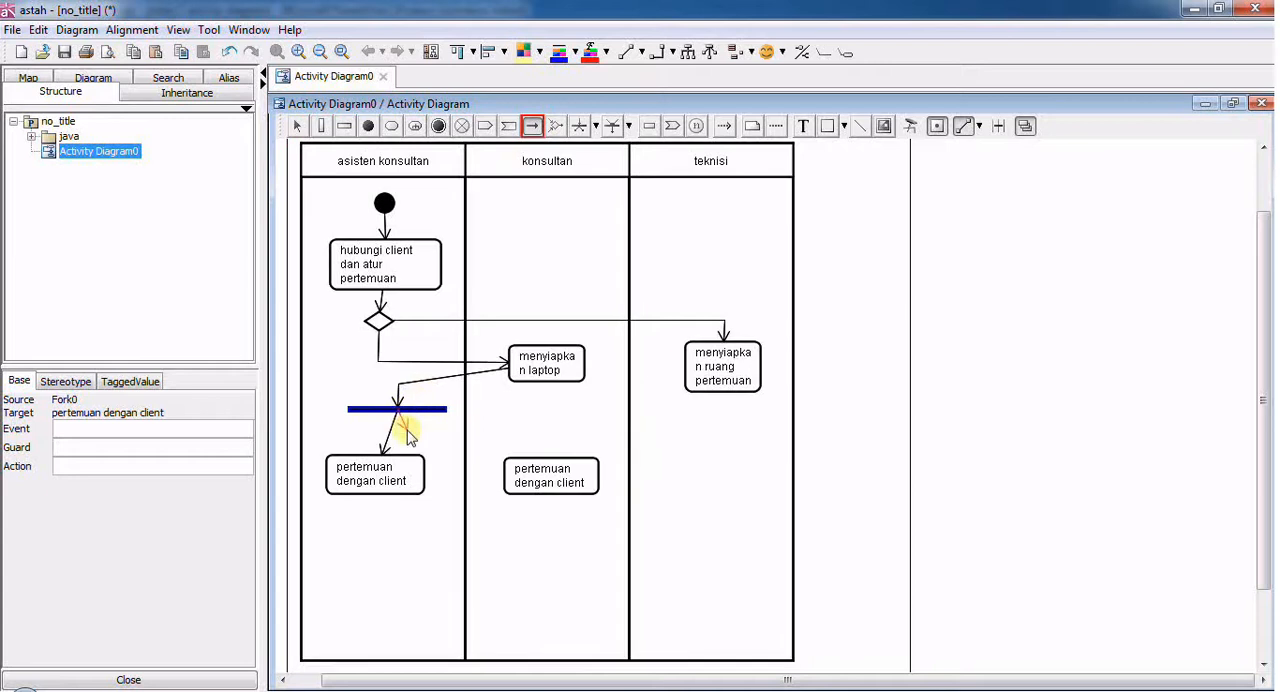
click(408, 433)
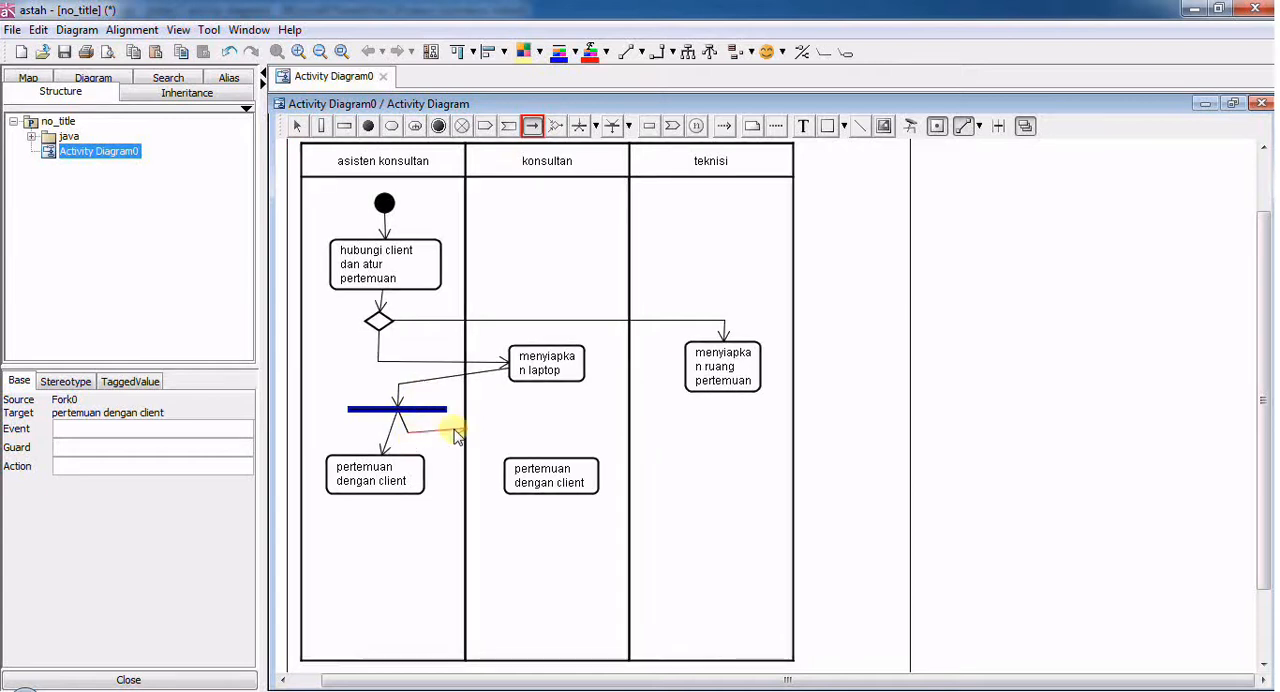
click(548, 433)
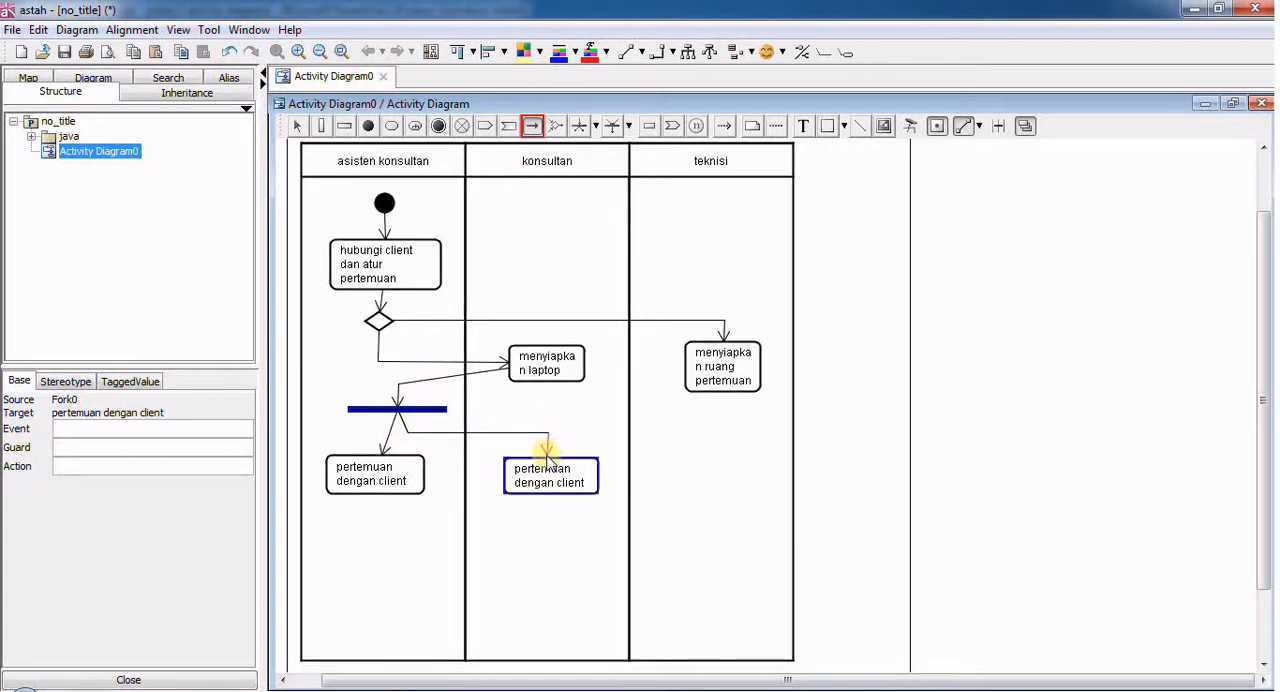
click(549, 462)
key(Escape)
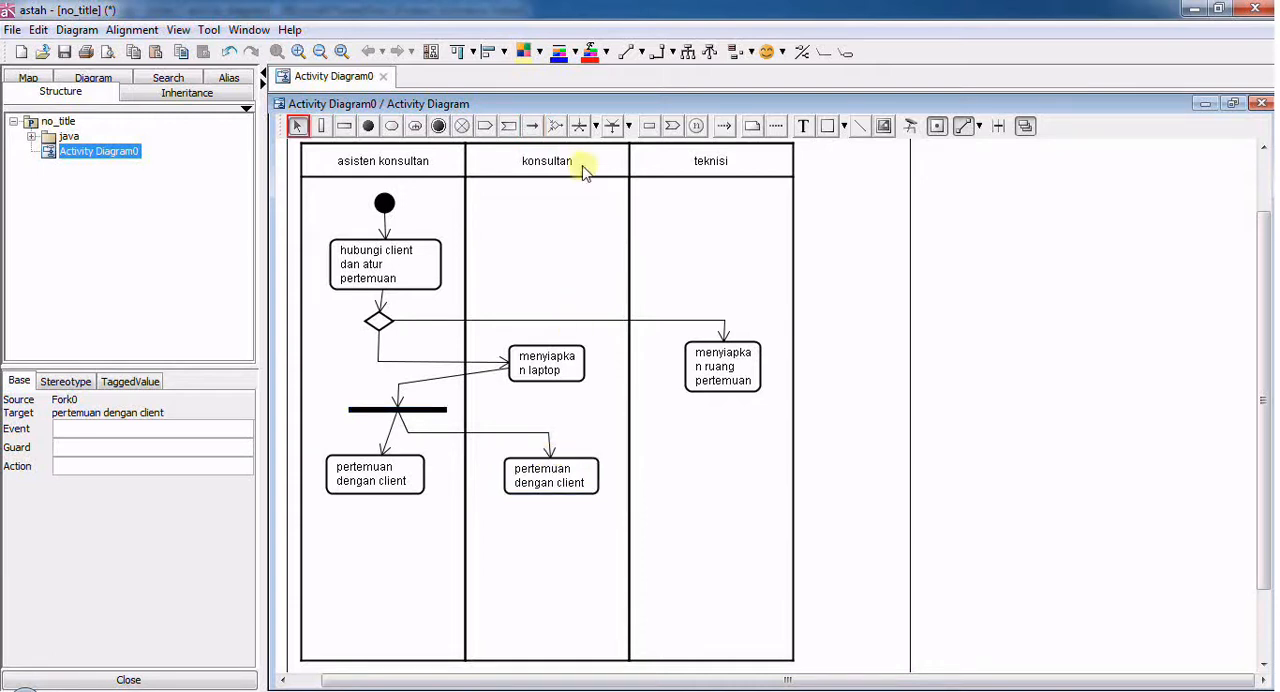
click(532, 126)
drag(710, 382, 595, 463)
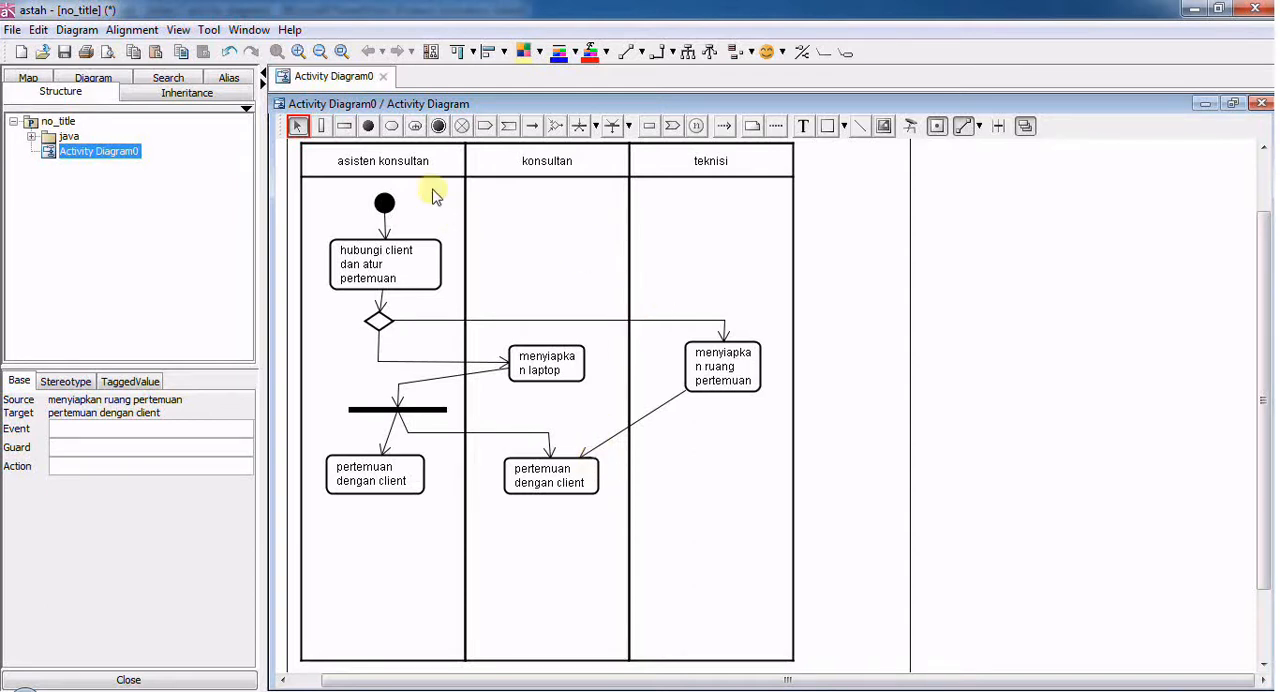
- Add a "kirim surat tindak lanjut pertemuan" action below "pertemuan dengan client" in the "asisten konsultan" partition, sized so its text fits on two lines
click(391, 126)
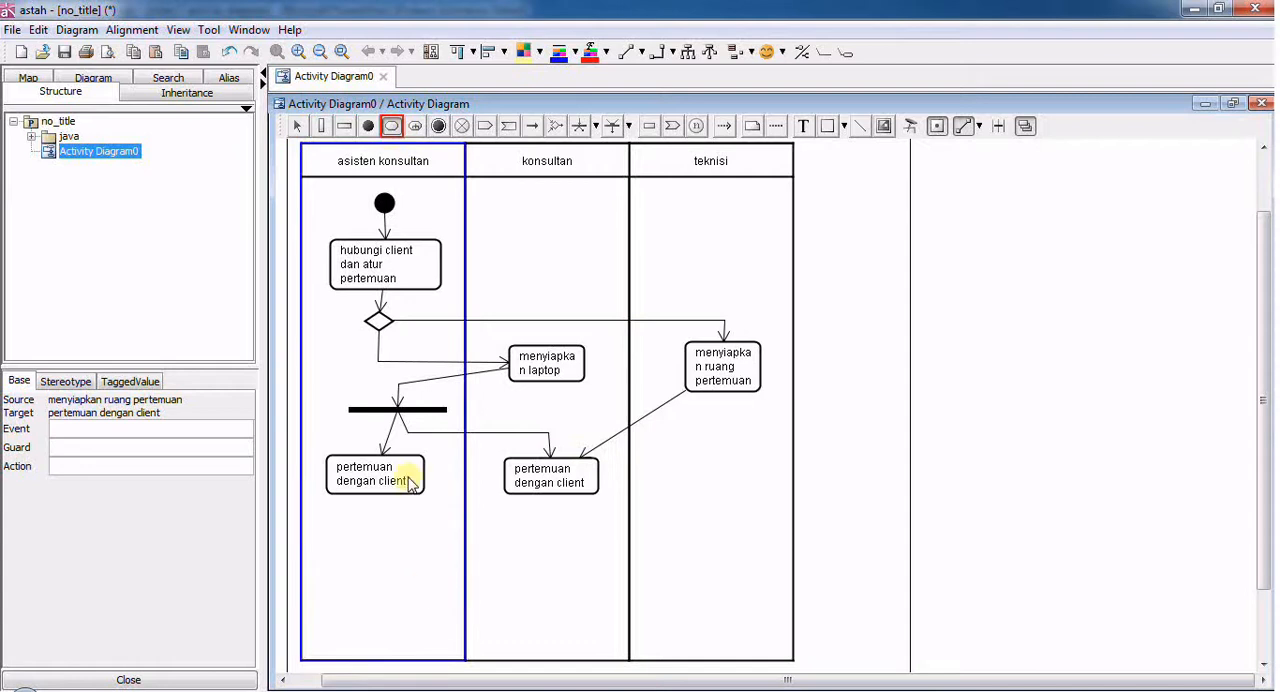
click(352, 545)
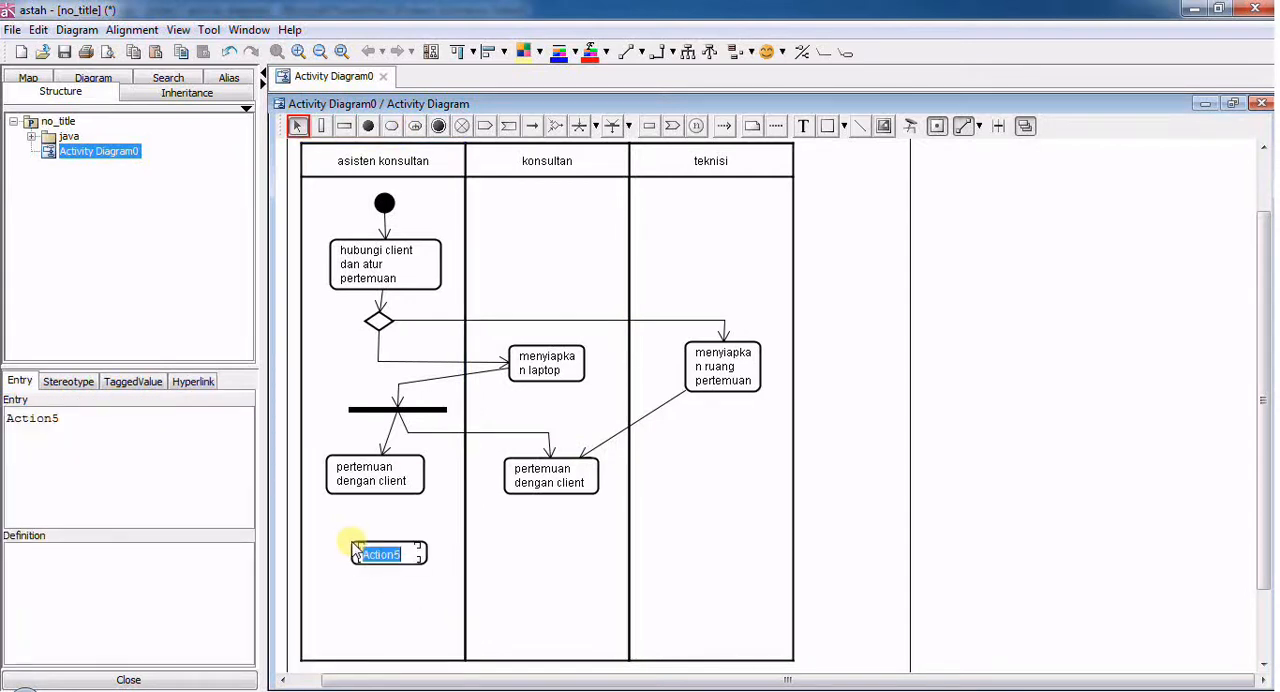
text(k)
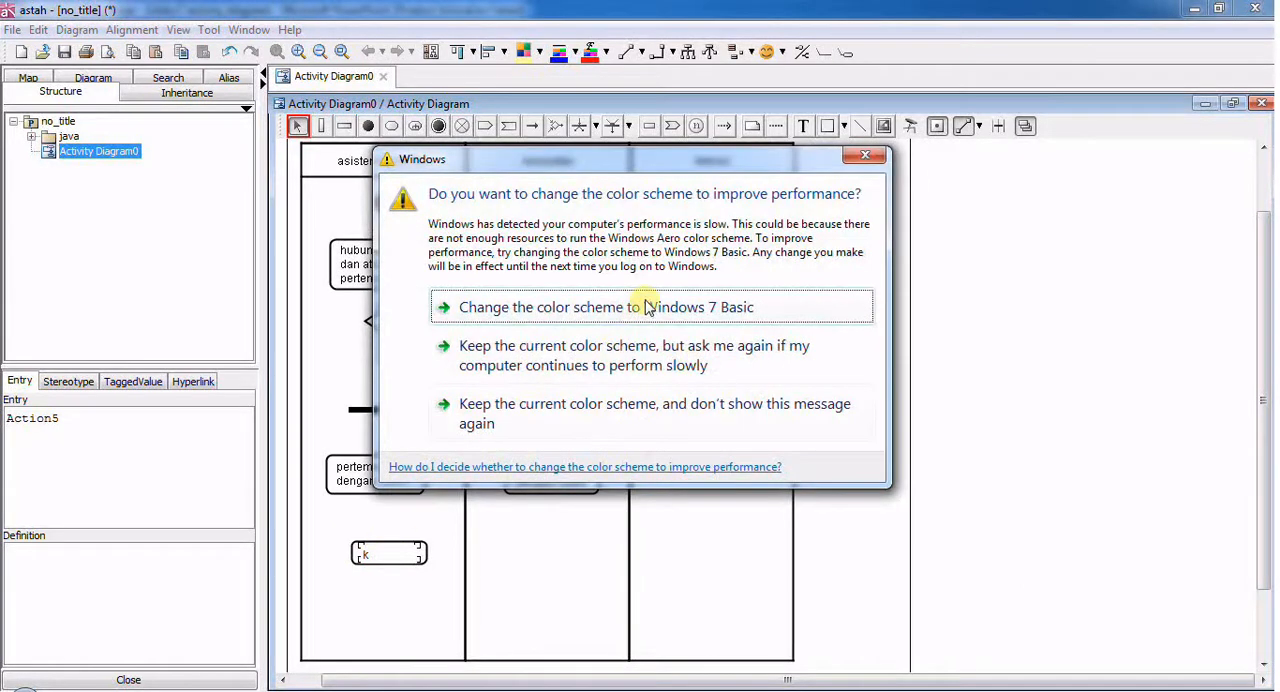
click(864, 155)
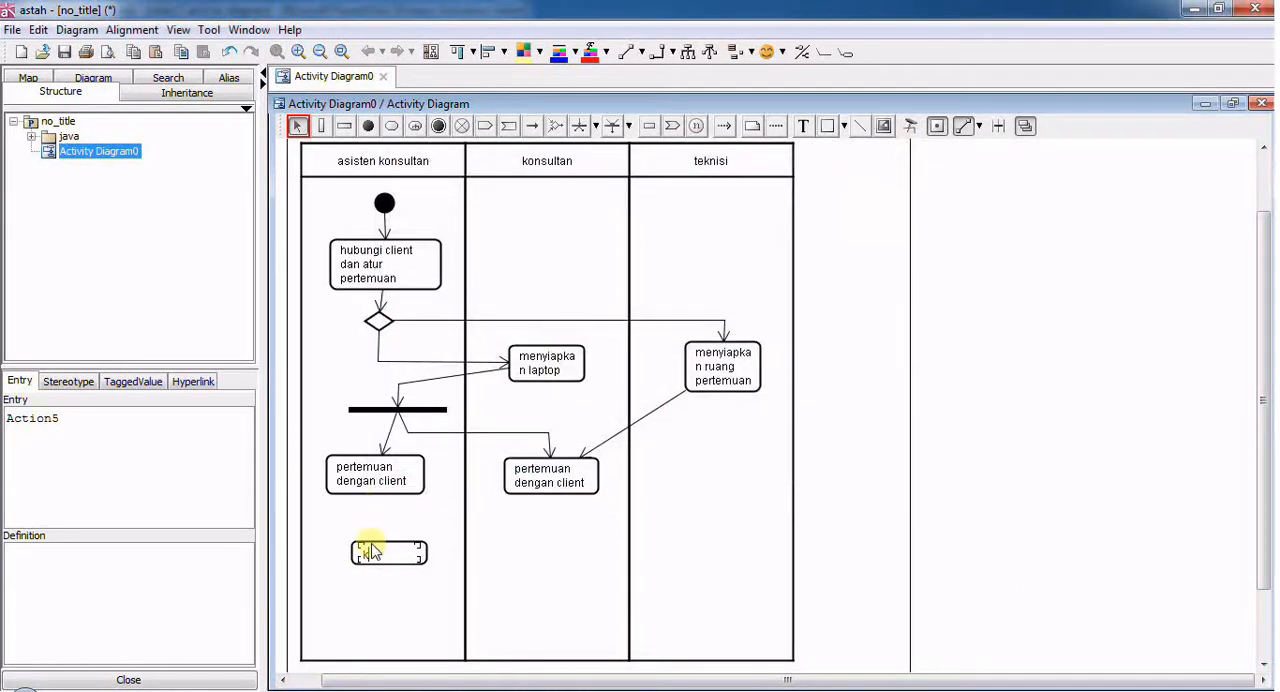
text(irim surat tindak lanjut)
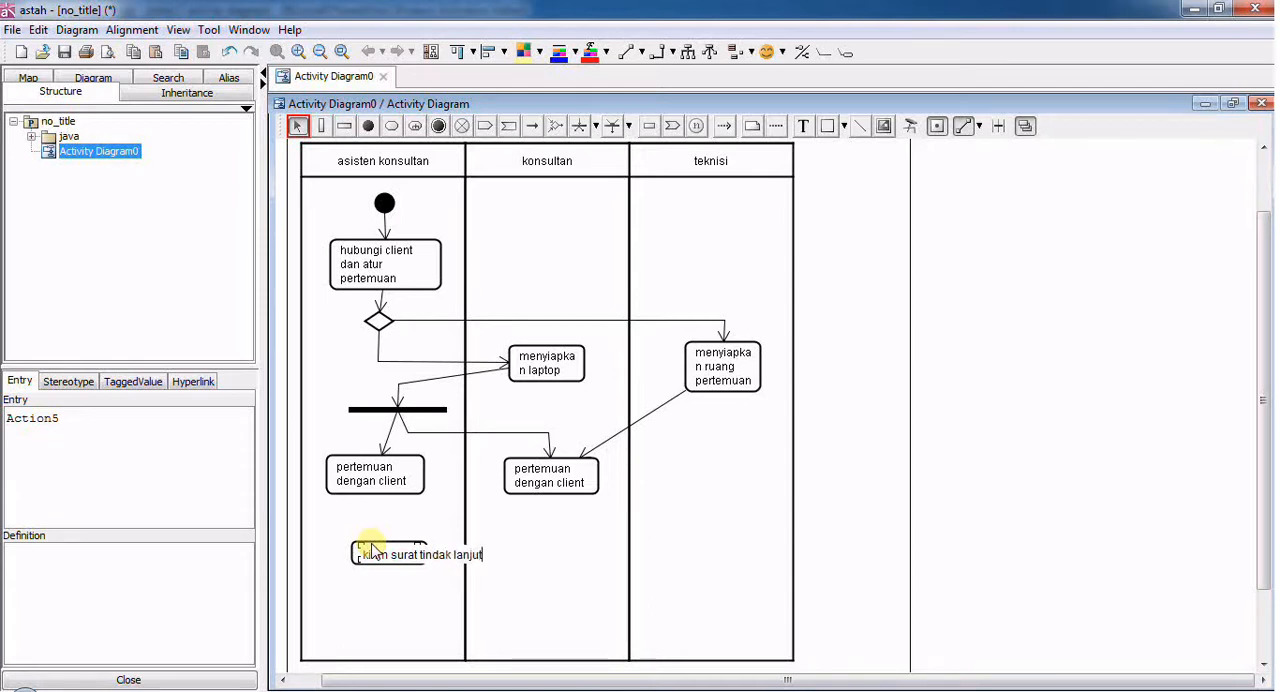
text( pertemuan)
key(Return)
mouse_move(402, 569)
mouse_down()
mouse_move(375, 561)
mouse_move(420, 585)
mouse_move(434, 571)
mouse_move(404, 577)
mouse_up()
click(398, 594)
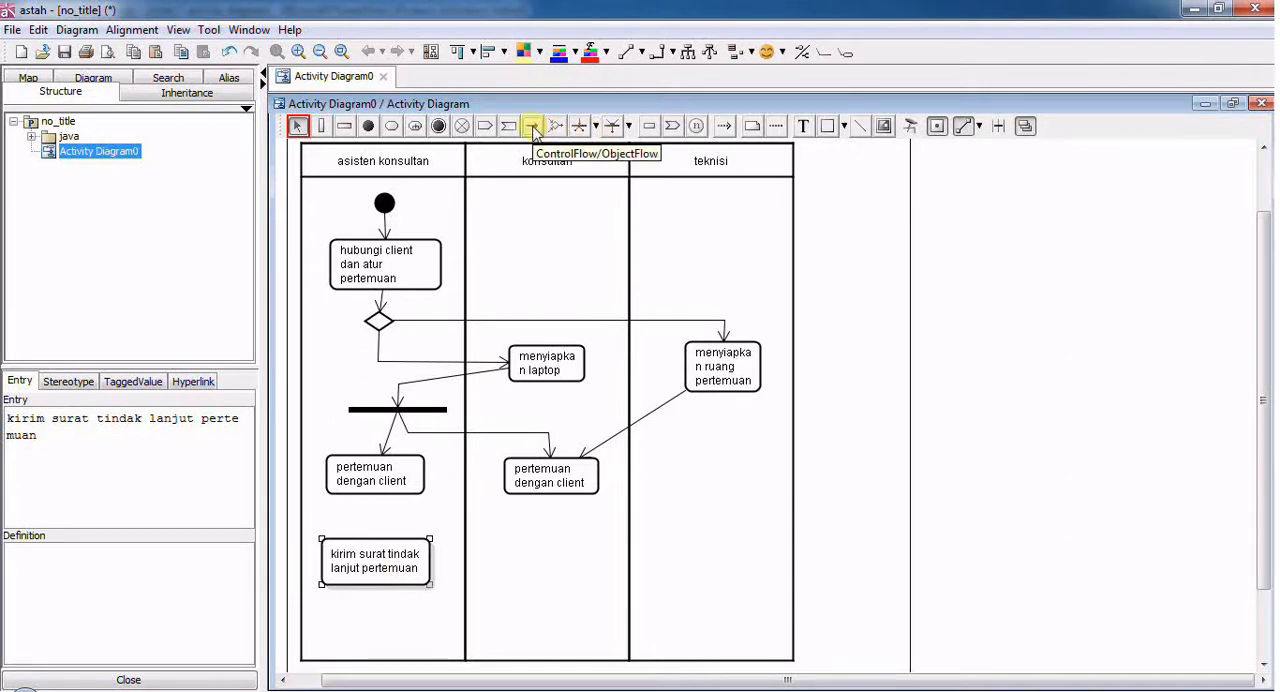
- Connect both "pertemuan dengan client" actions to "kirim surat tindak lanjut pertemuan" with control flows, bending the one from the "konsultan" partition
click(372, 488)
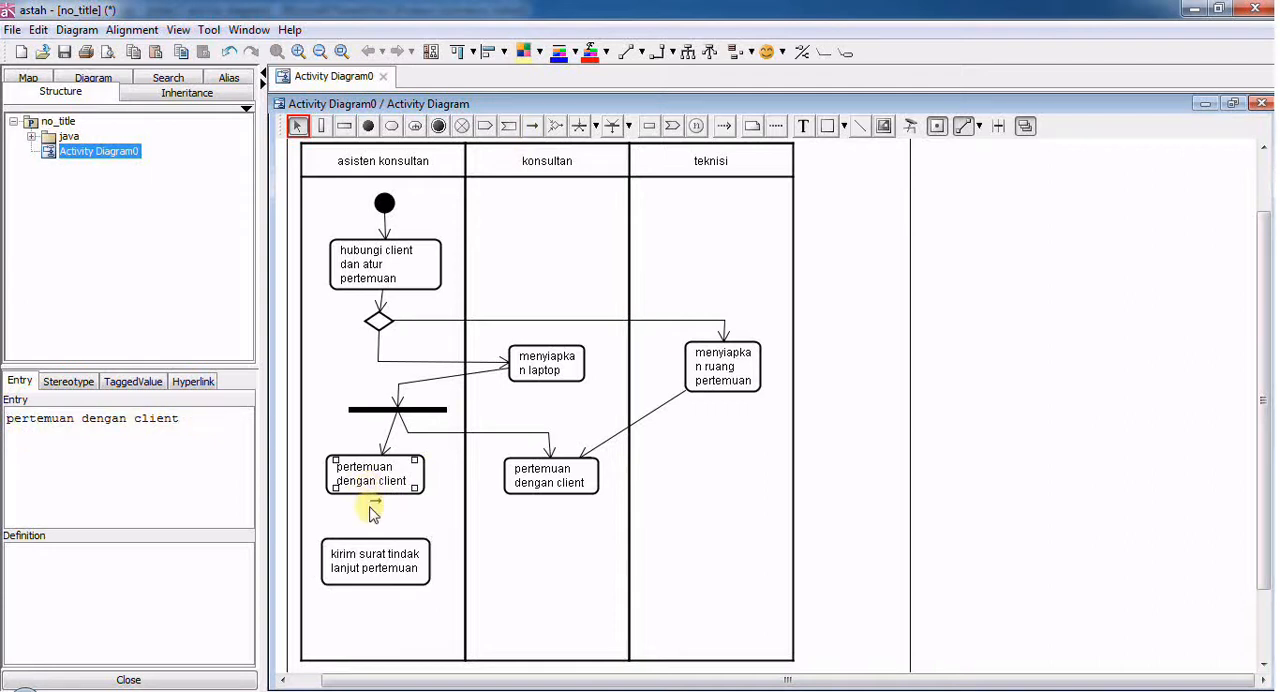
click(376, 487)
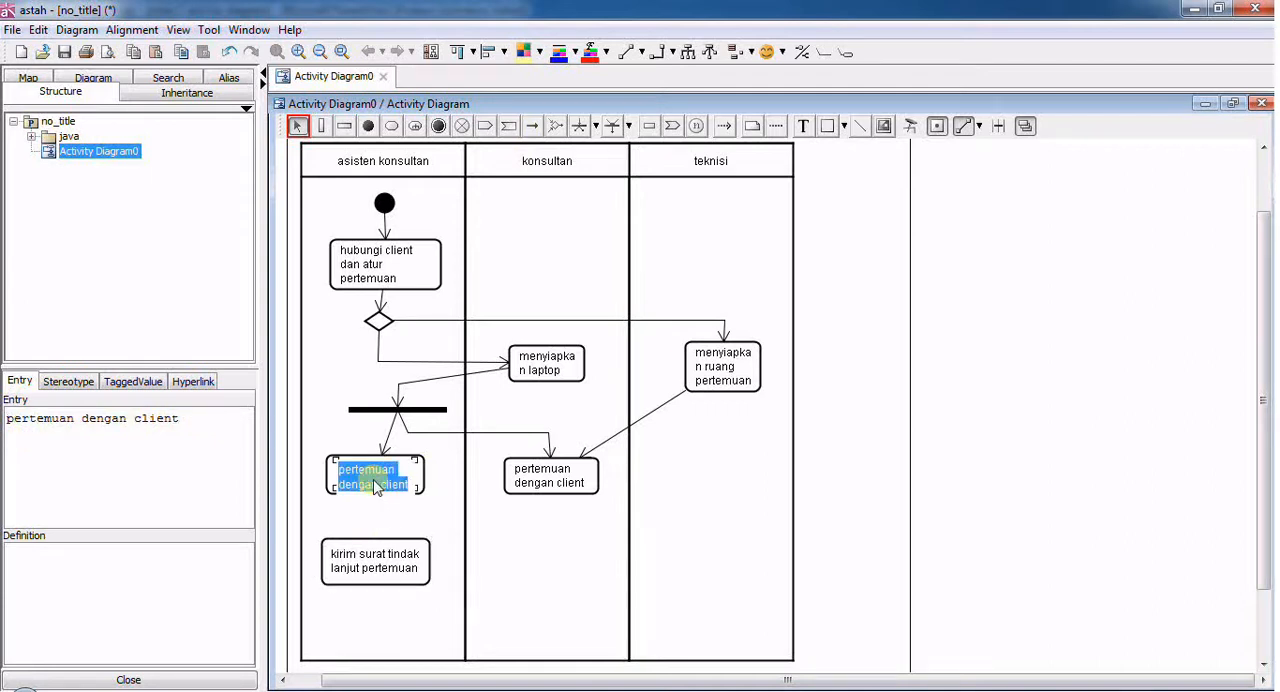
click(533, 127)
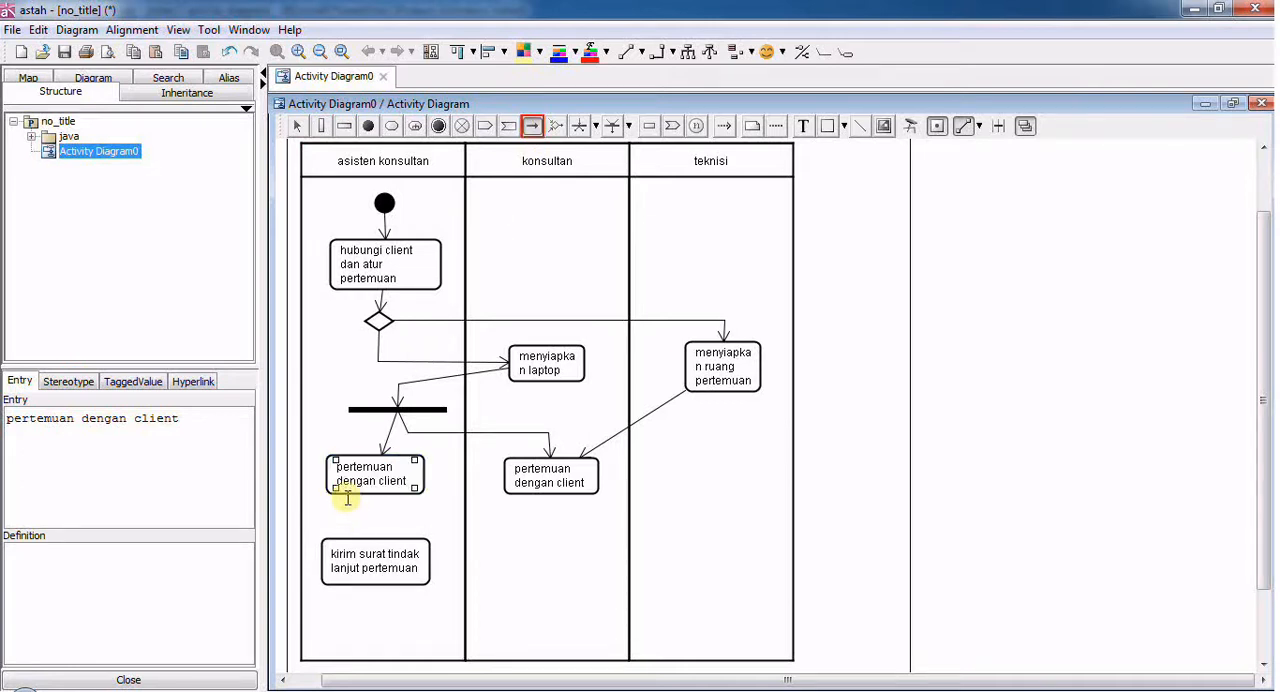
click(397, 481)
drag(397, 481, 378, 553)
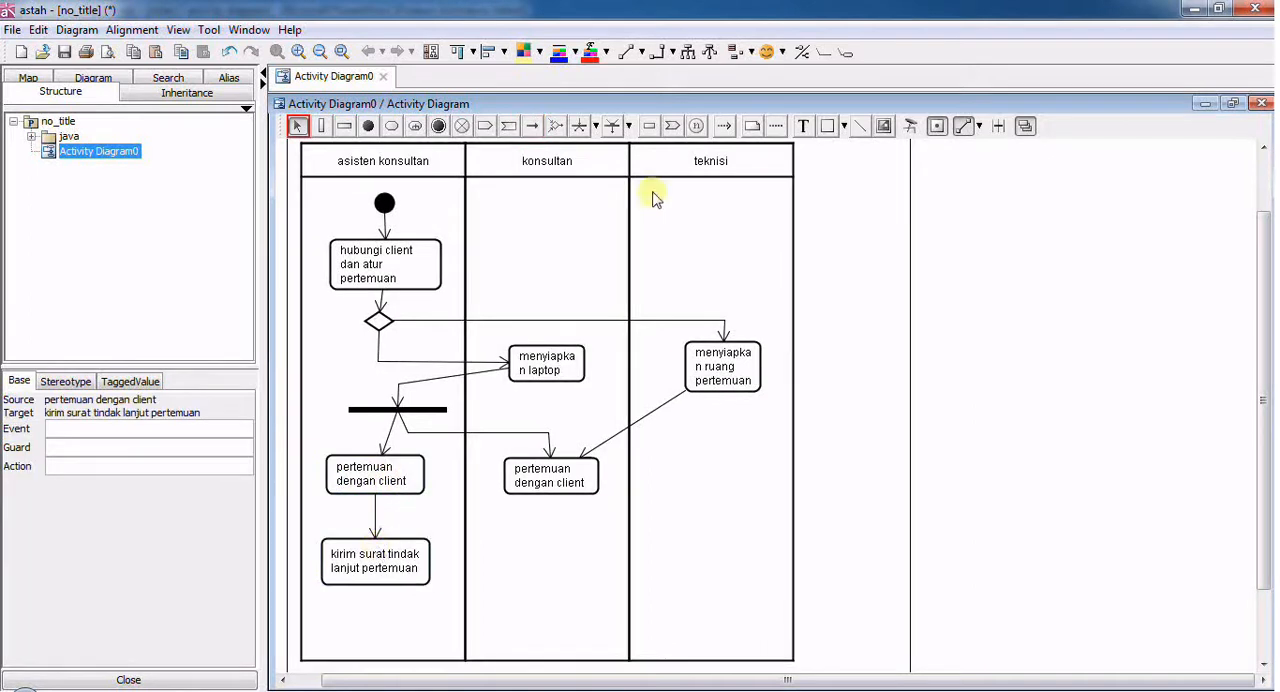
click(532, 125)
mouse_move(550, 488)
mouse_down()
mouse_move(552, 560)
mouse_move(427, 565)
mouse_up()
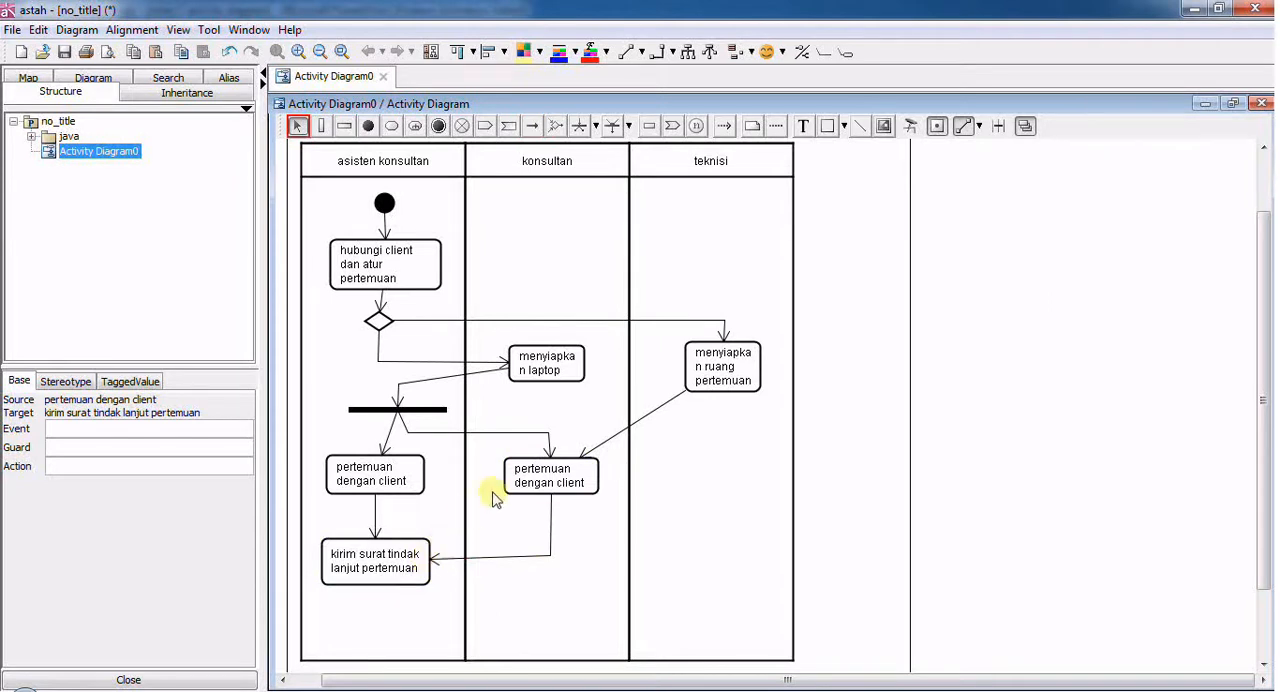
- Switch to the PowerPoint example slide to read the requirements that follow the client meeting, and return to the astah diagram
drag(1268, 385, 1268, 447)
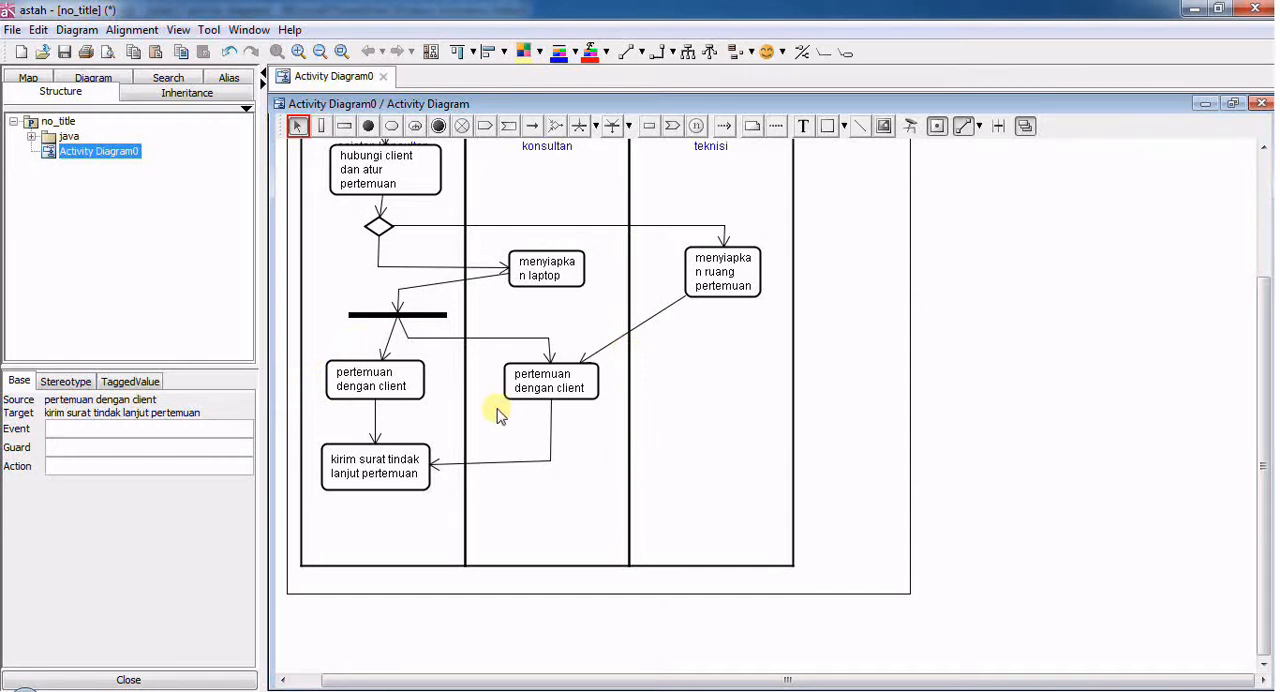
key(super+Tab)
key(super+Tab)
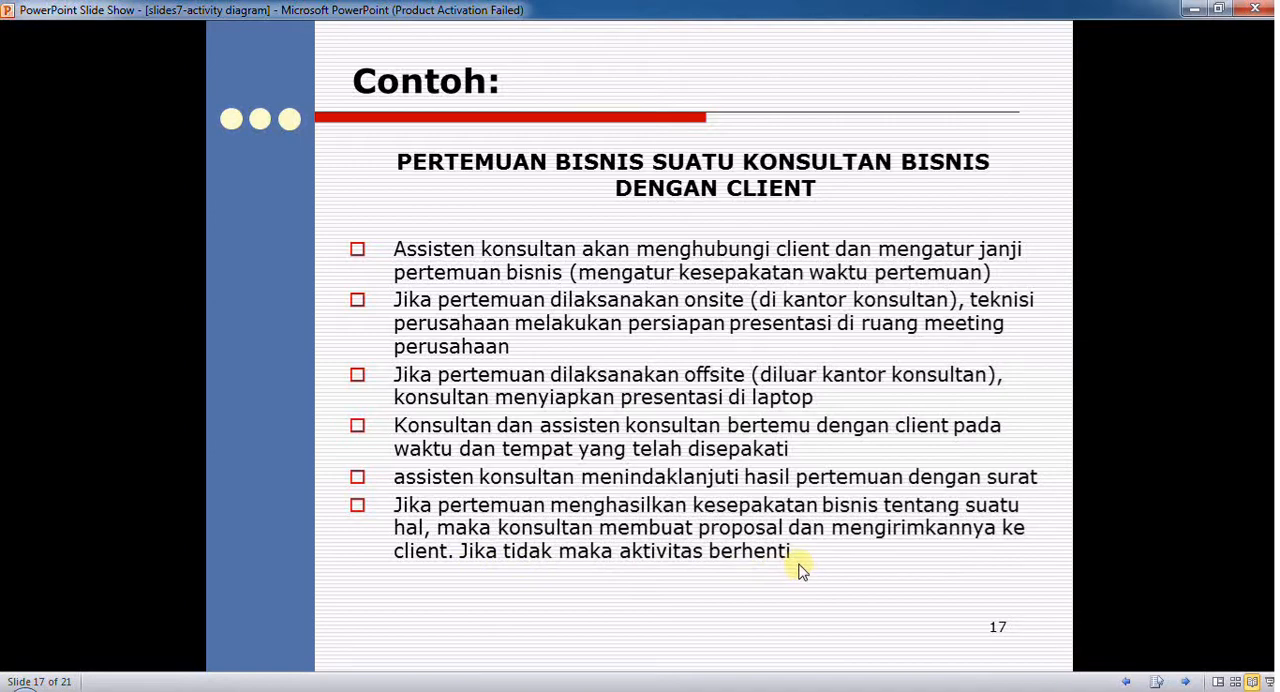
key(super+Tab)
key(super+Tab)
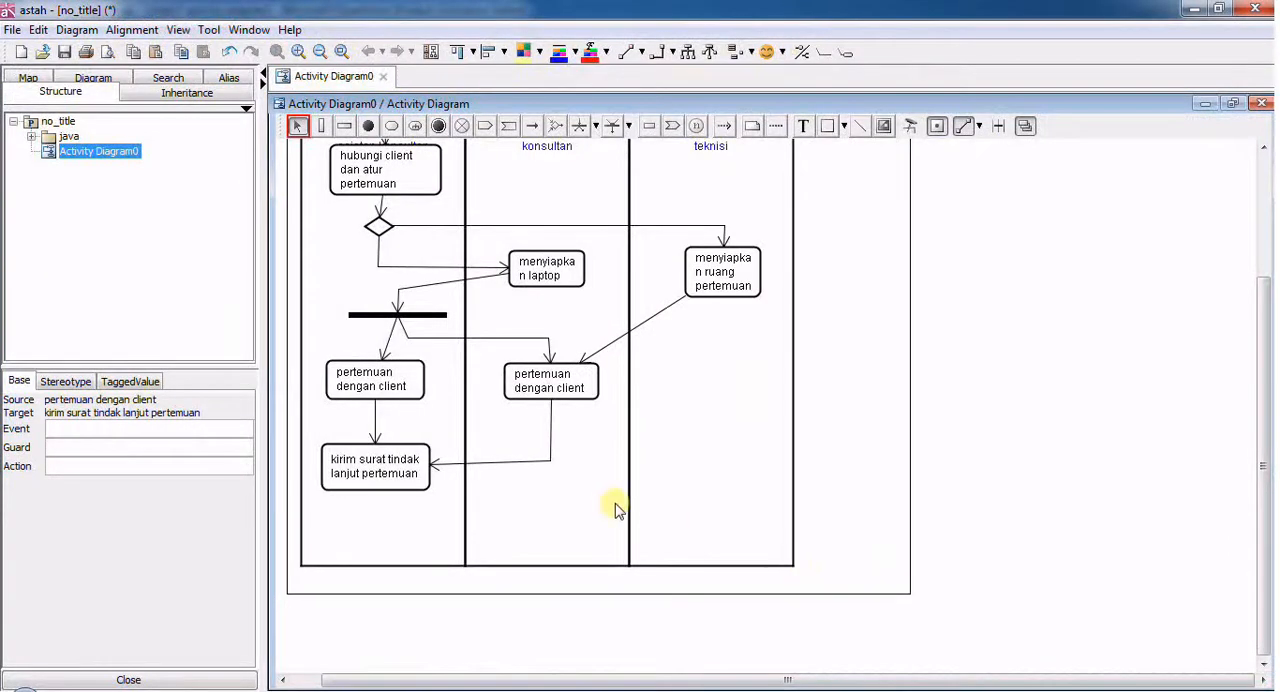
- Place a decision node below "kirim surat tindak lanjut pertemuan" and connect the action to it with a straight control flow
drag(414, 469, 400, 461)
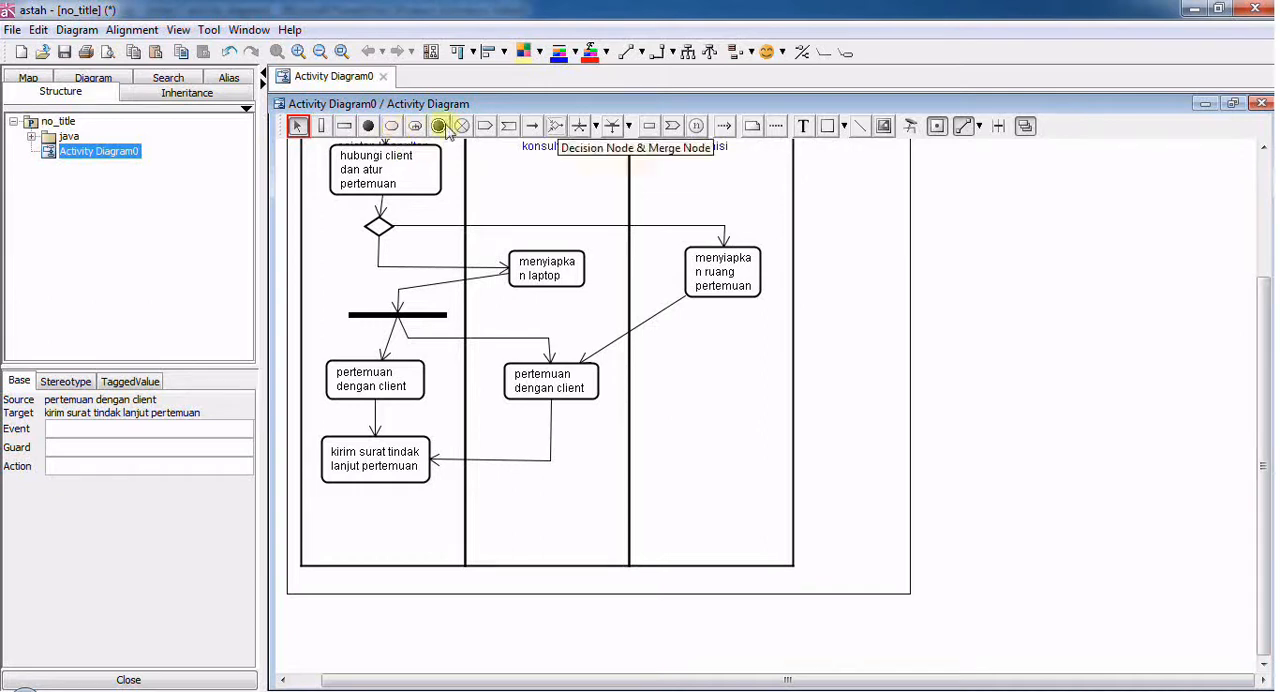
click(556, 127)
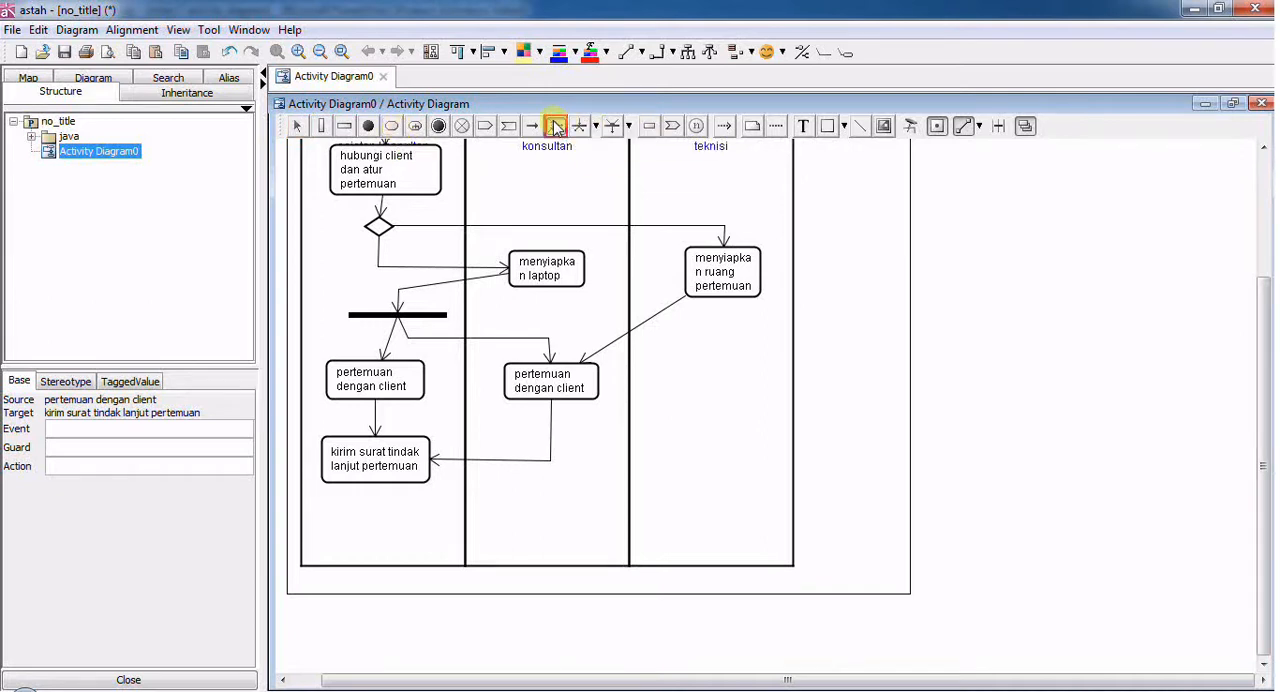
click(371, 531)
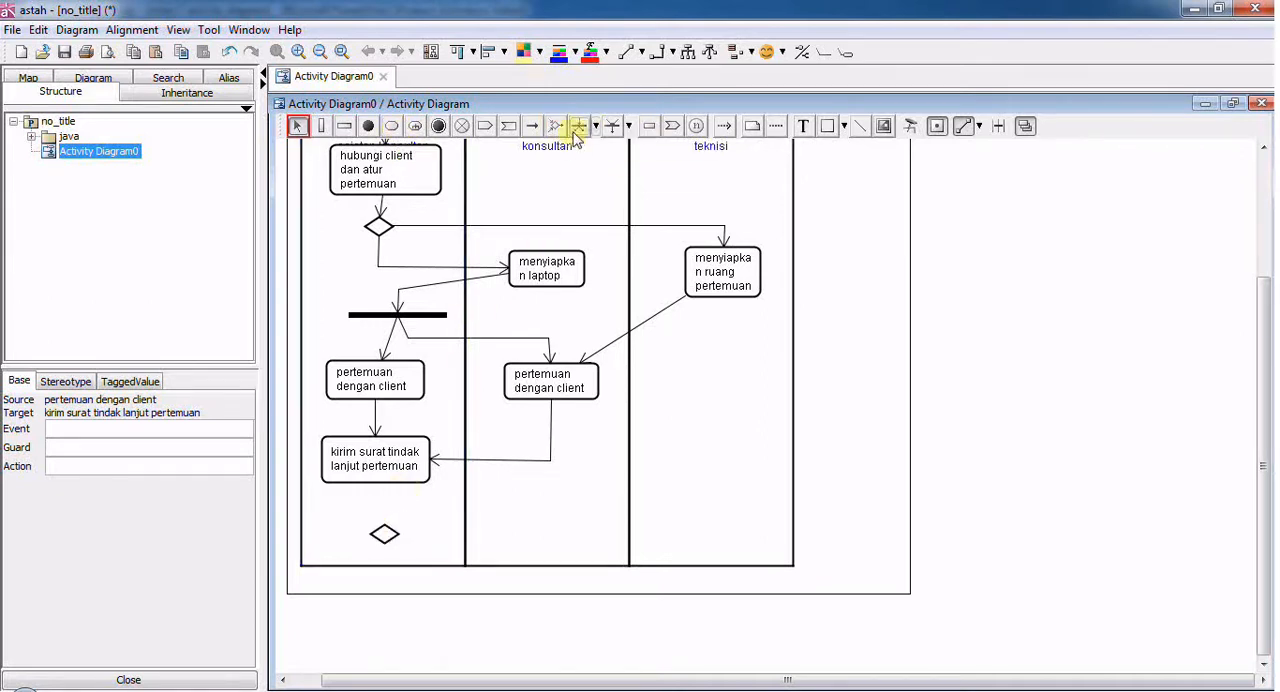
mouse_move(377, 472)
mouse_down()
mouse_move(384, 516)
mouse_move(374, 474)
mouse_up()
click(533, 126)
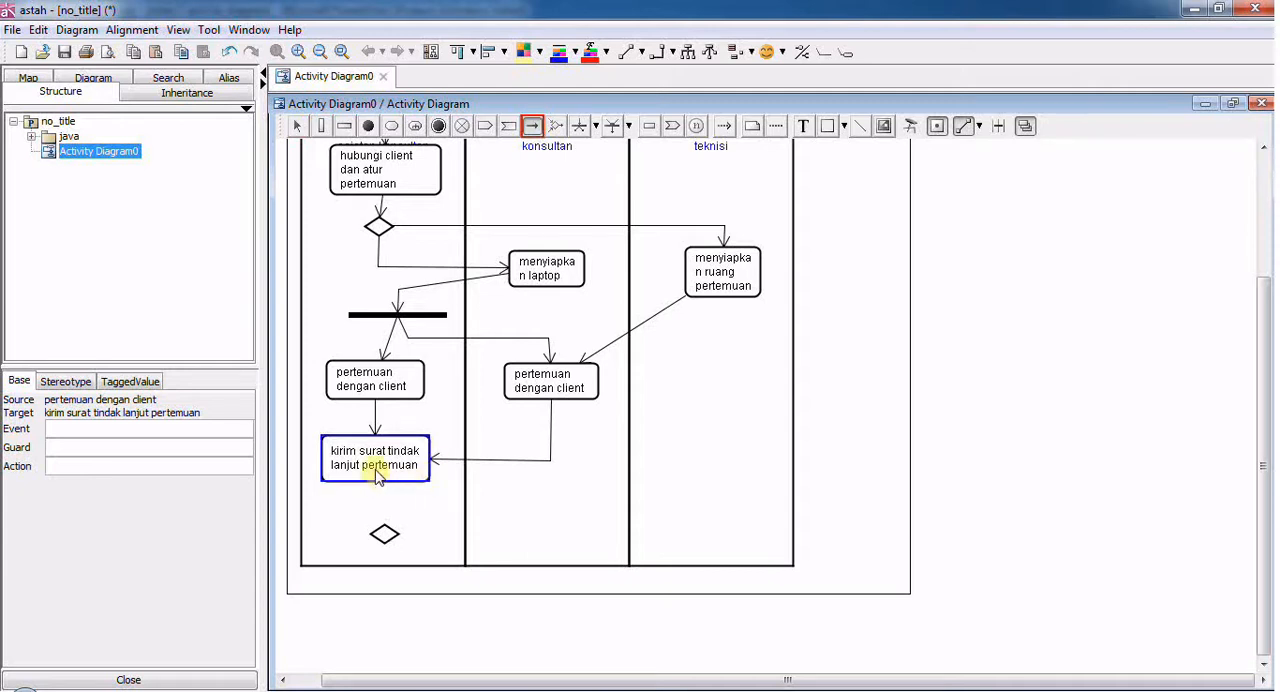
drag(377, 472, 375, 525)
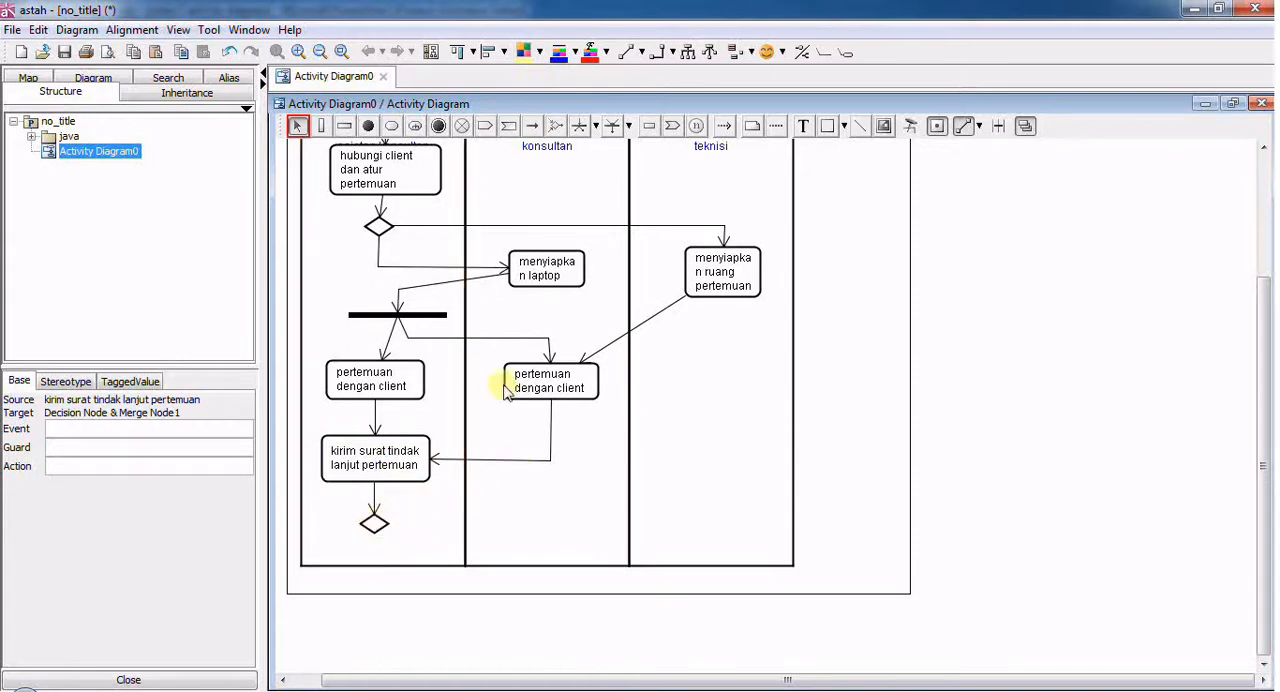
- Add a "membuat proposal" action at the lower end of the "konsultan" partition
click(391, 128)
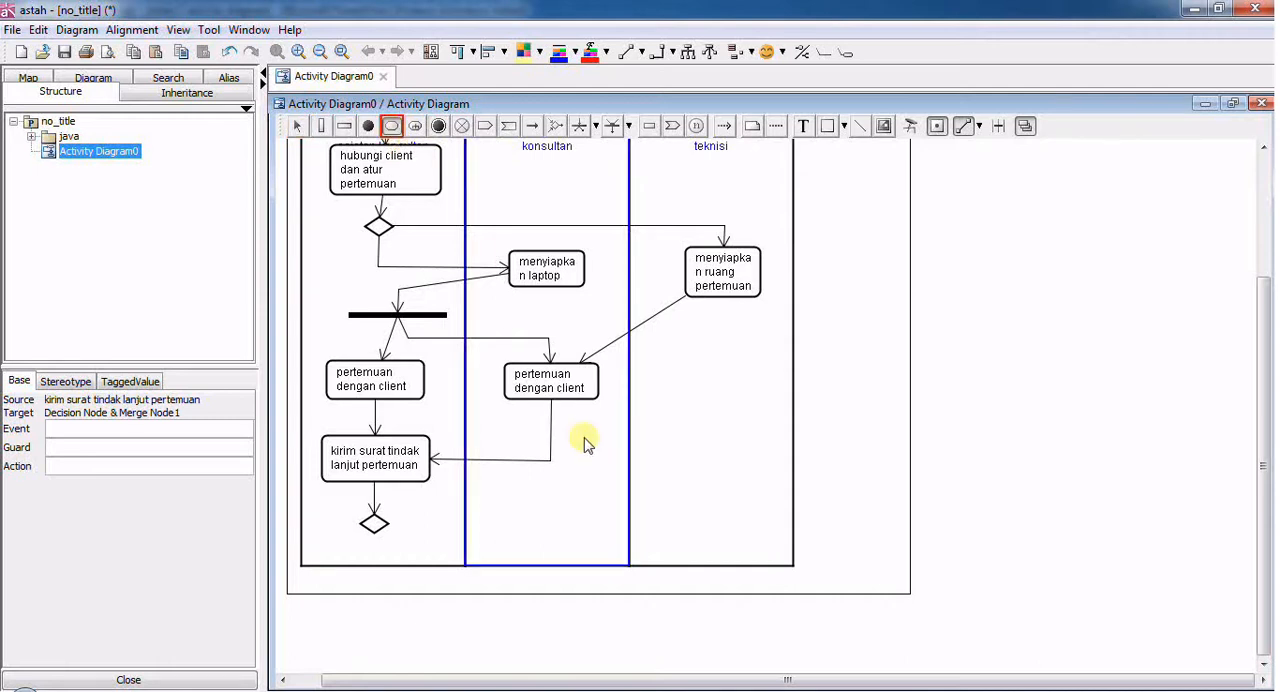
click(527, 548)
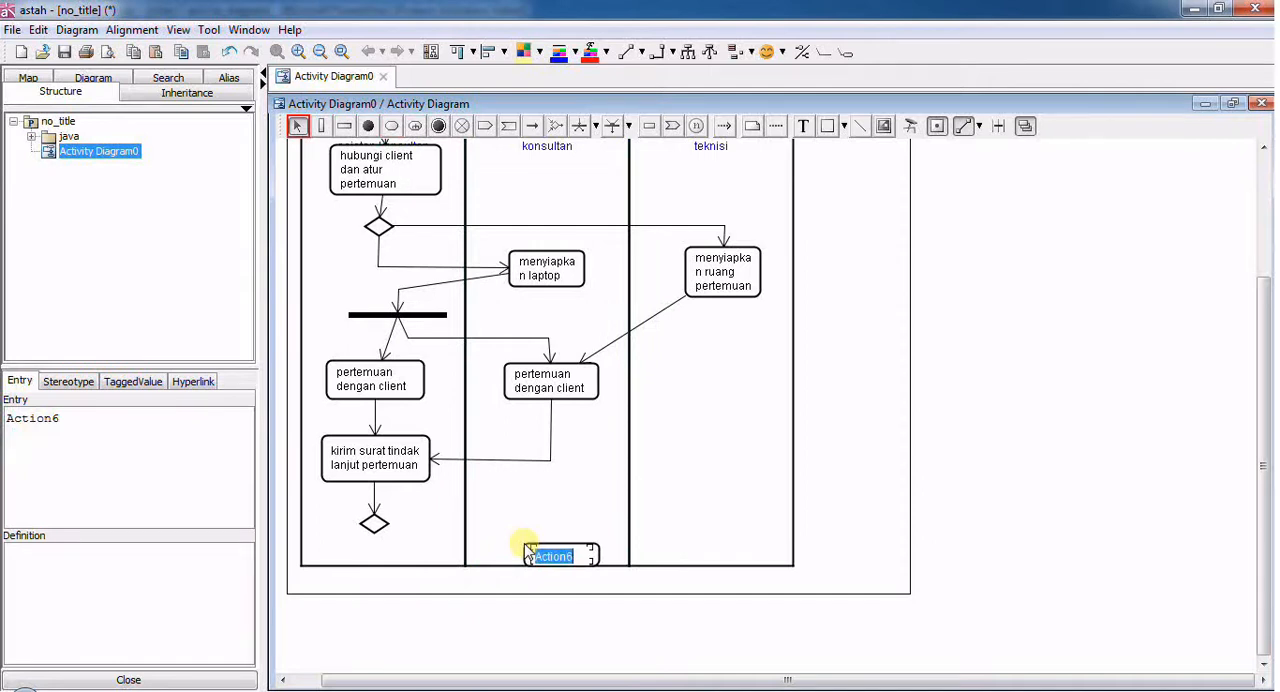
text(membuat proposal)
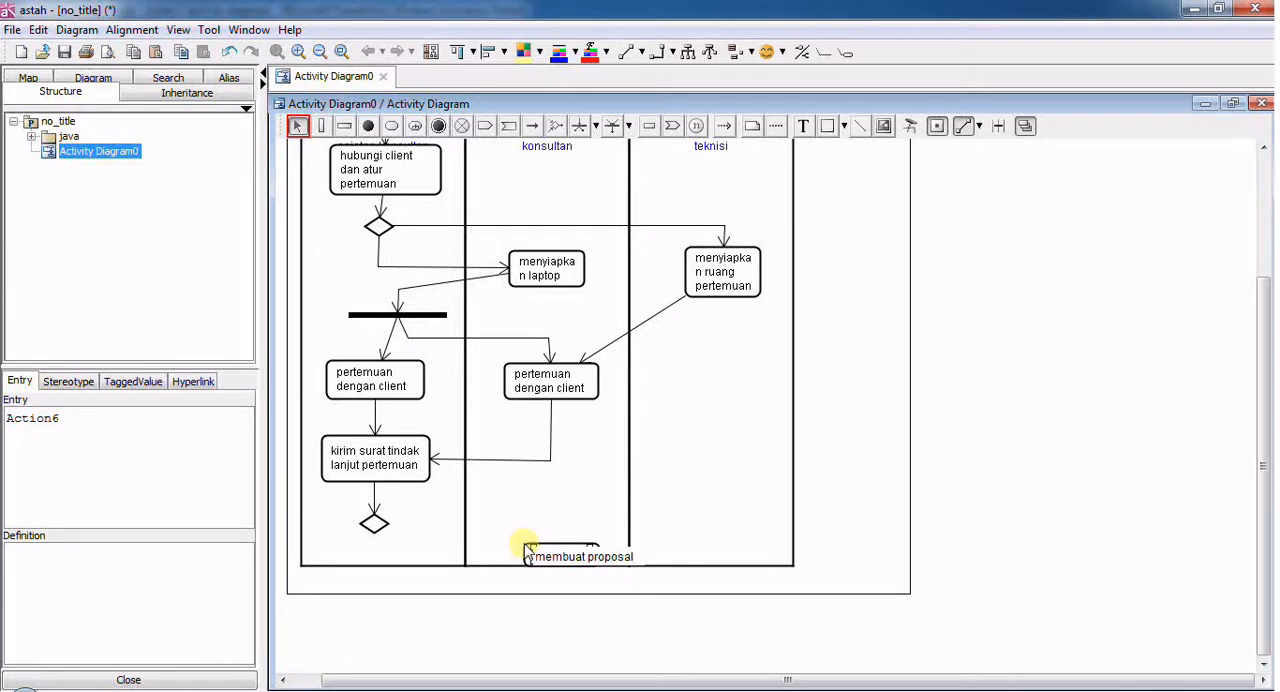
key(Return)
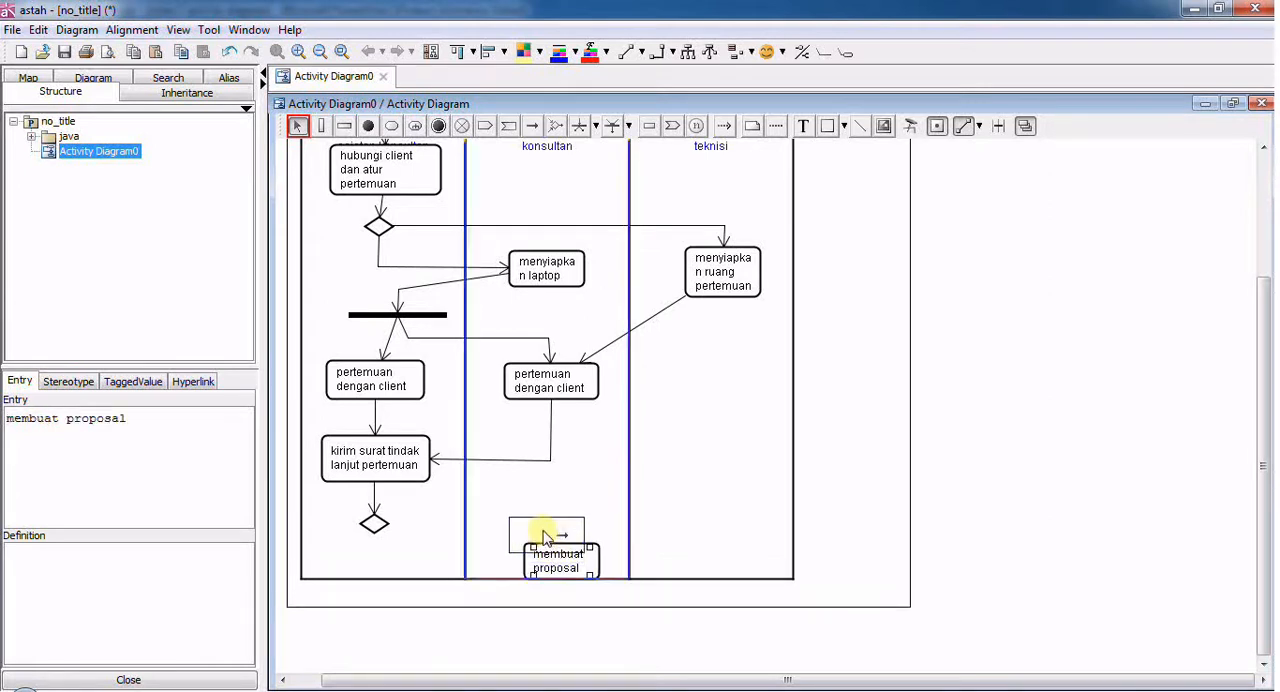